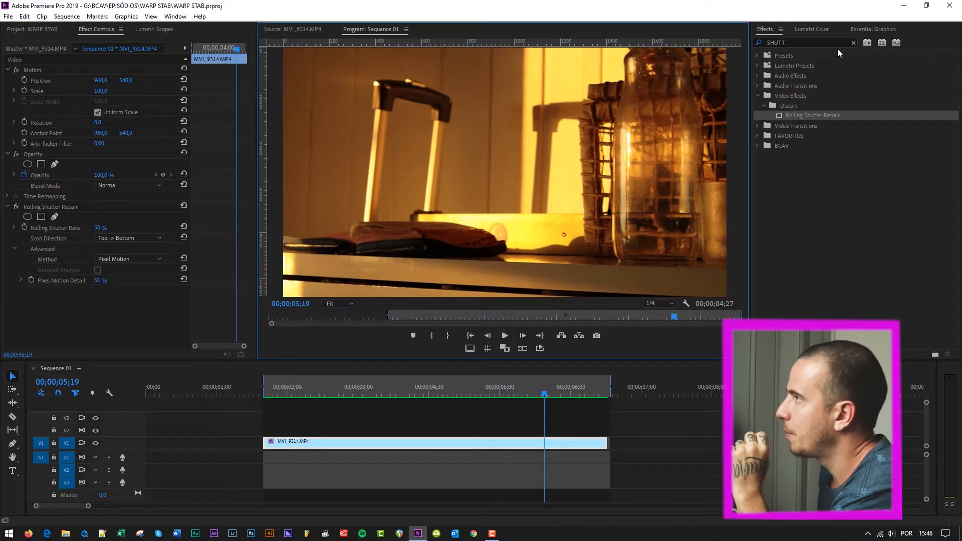
Step: Clear the effects search and switch to the Editing workspace
{"action": "left_click", "coordinate": [853, 44]}
{"action": "left_click_drag", "start_coordinate": [452, 398], "coordinate": [300, 388]}
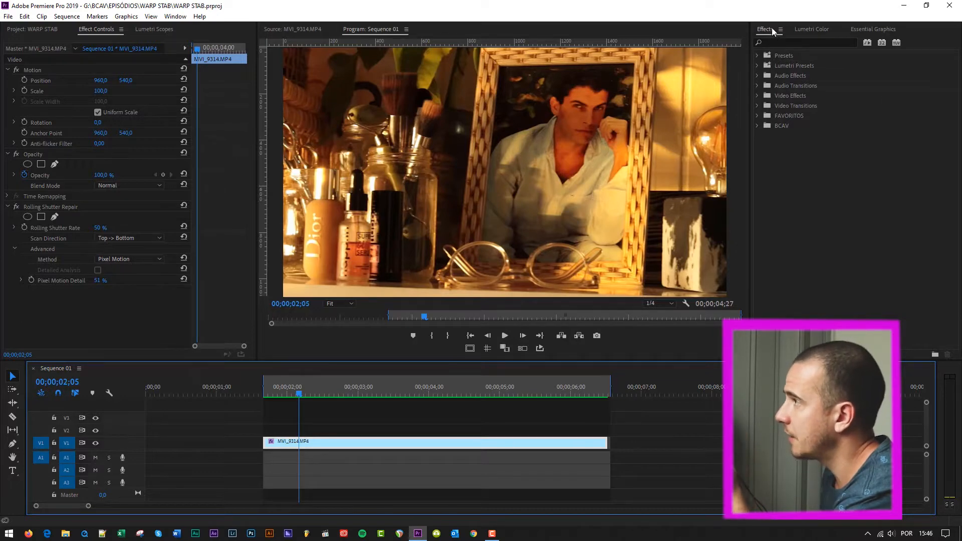
{"action": "left_click", "coordinate": [179, 17]}
{"action": "mouse_move", "coordinate": [198, 28]}
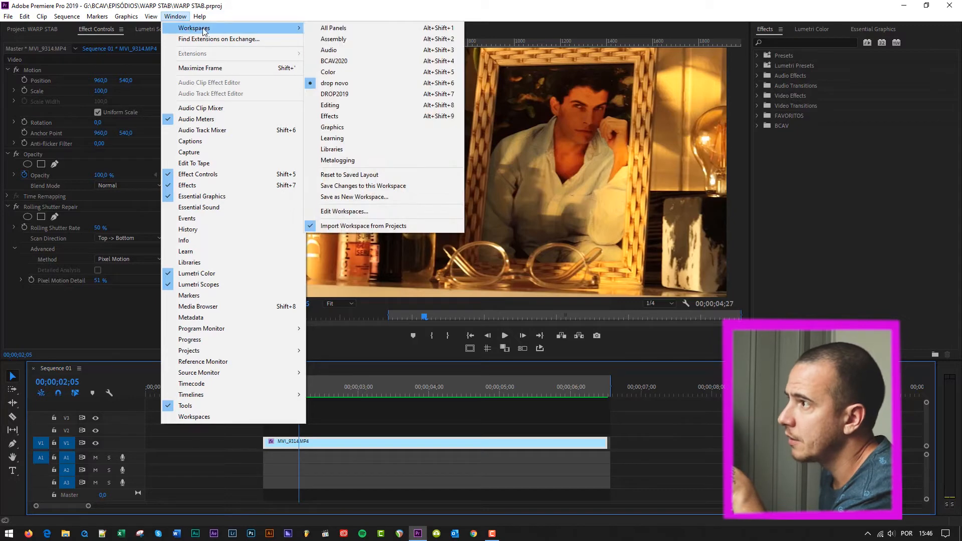
{"action": "left_click", "coordinate": [340, 105]}
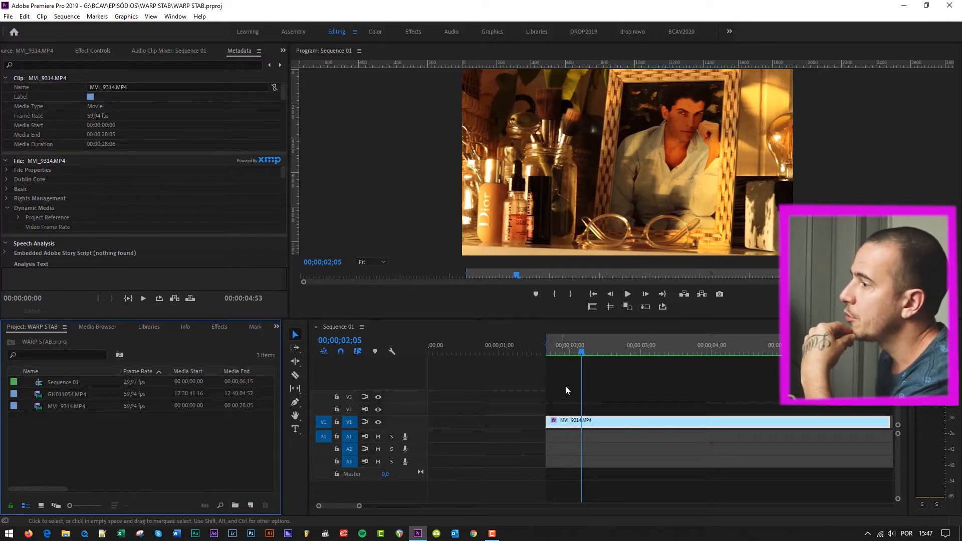
Step: Apply the Warp Stabilizer effect from the Distort video effects to MVI_9314.MP4 in the sequence and analyze the clip
{"action": "left_click_drag", "start_coordinate": [360, 506], "coordinate": [432, 506]}
{"action": "double_click", "coordinate": [601, 425]}
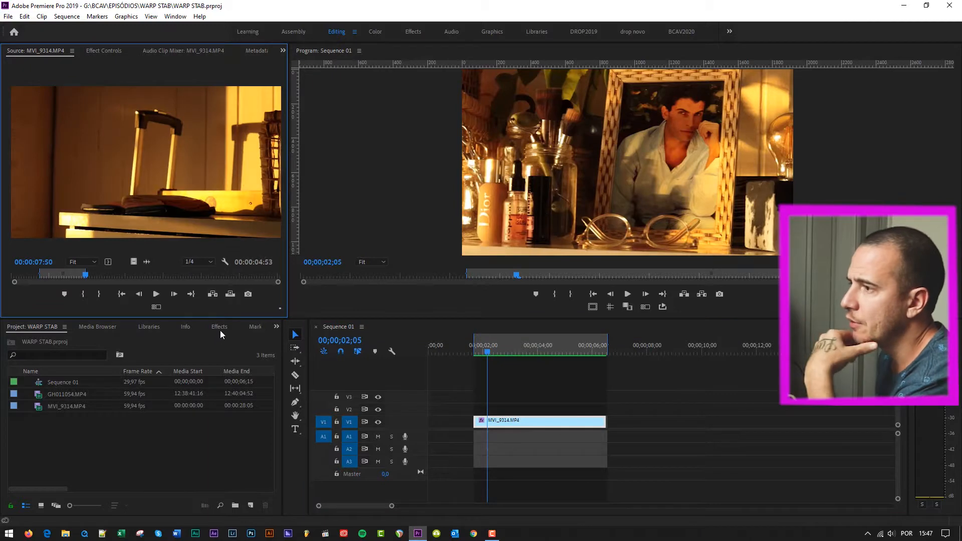
{"action": "left_click", "coordinate": [218, 326]}
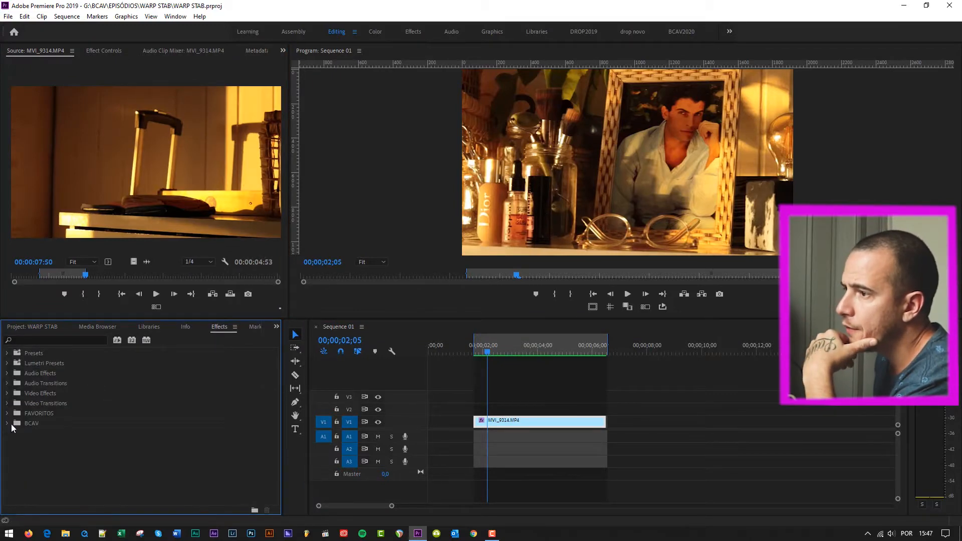
{"action": "left_click", "coordinate": [8, 393]}
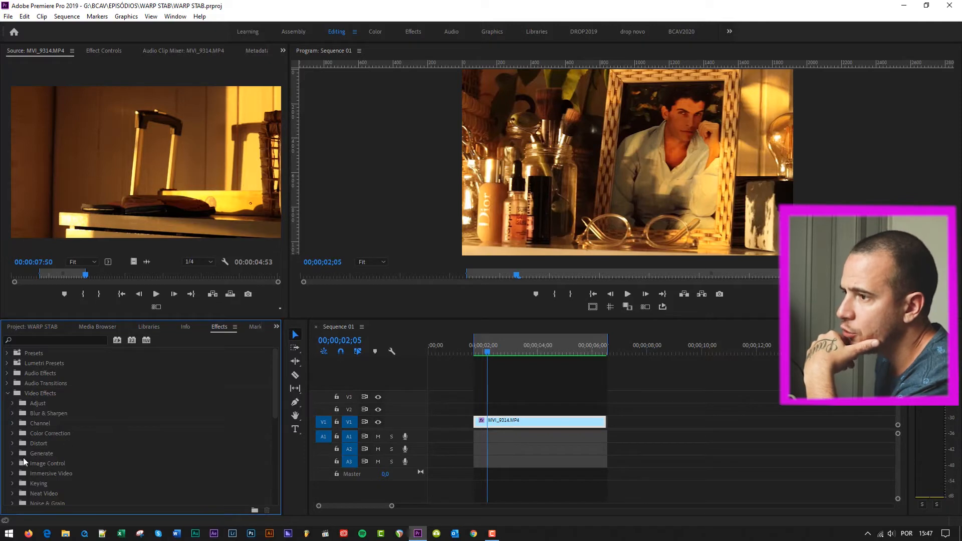
{"action": "left_click", "coordinate": [13, 443]}
{"action": "scroll", "coordinate": [151, 450], "scroll_direction": "down", "scroll_amount": 2}
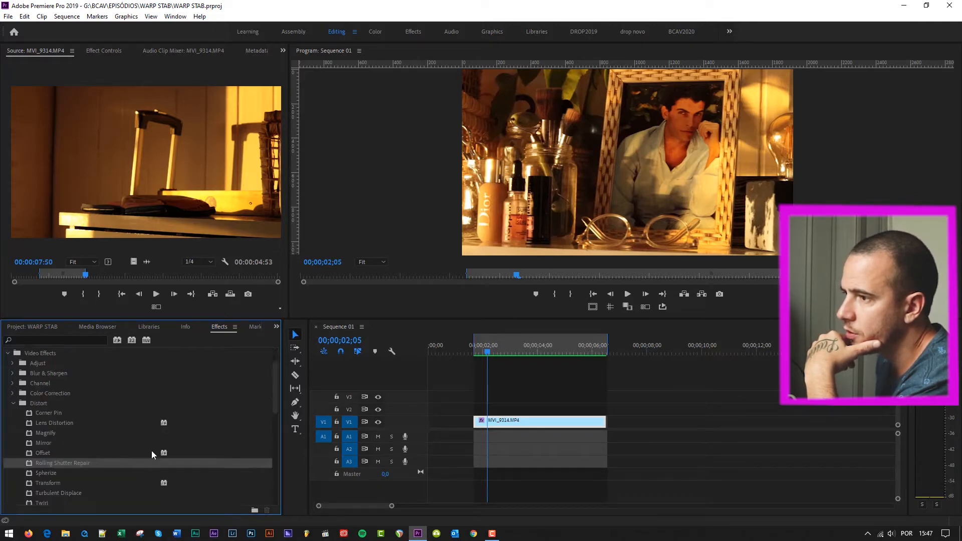
{"action": "scroll", "coordinate": [72, 478], "scroll_direction": "down", "scroll_amount": 2}
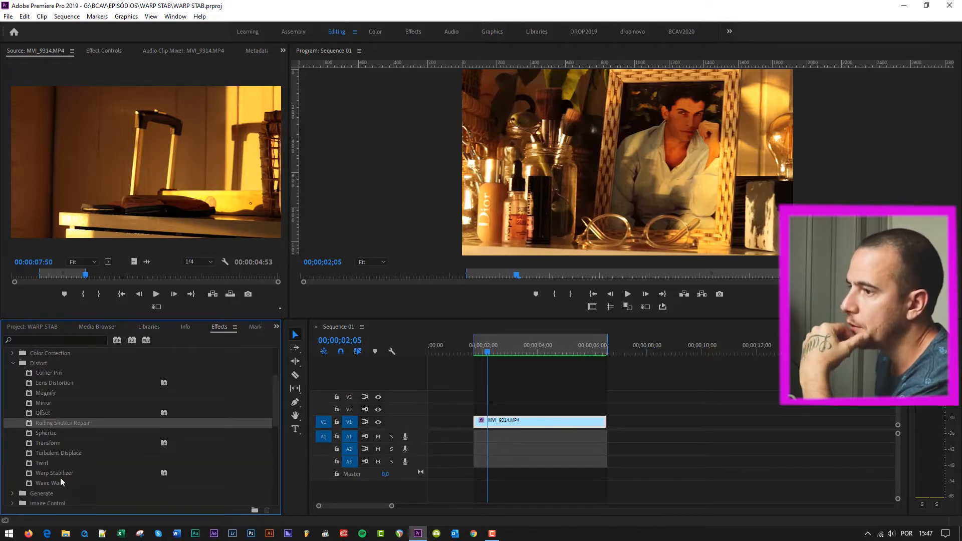
{"action": "left_click", "coordinate": [60, 475]}
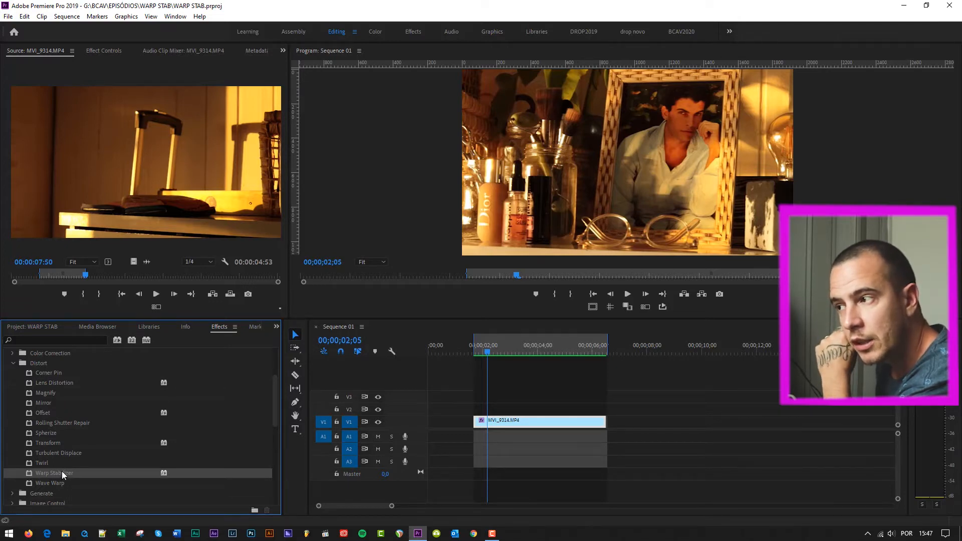
{"action": "left_click_drag", "start_coordinate": [61, 470], "coordinate": [511, 423]}
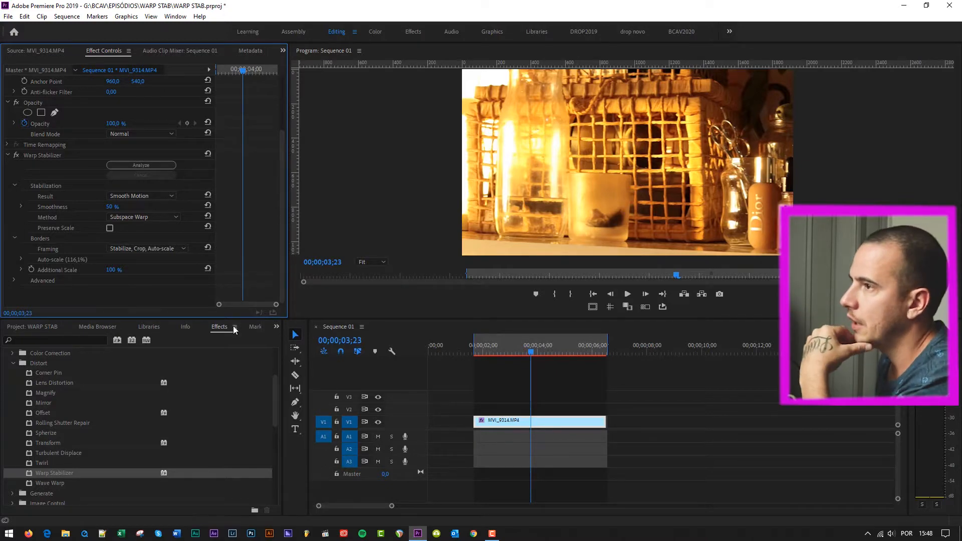
{"action": "left_click", "coordinate": [142, 166]}
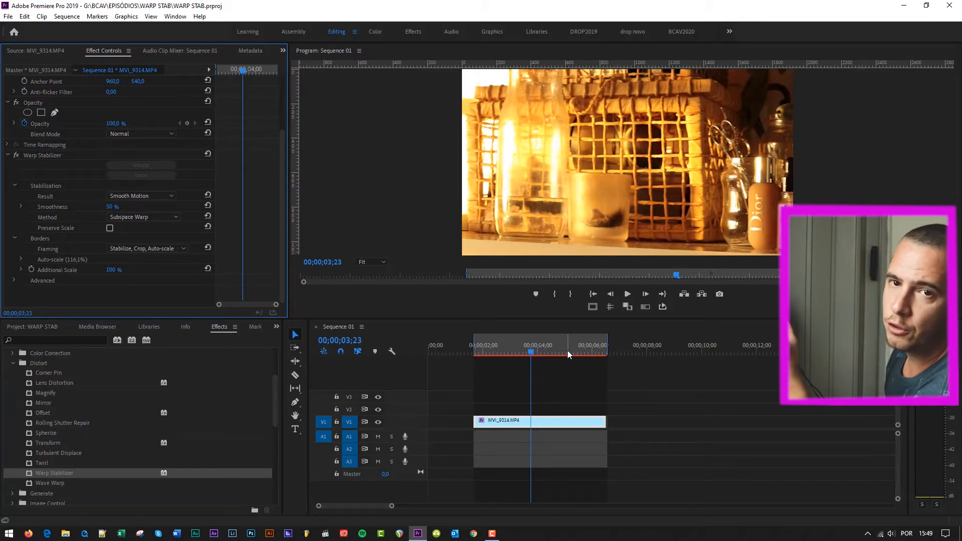
Step: Render the sequence preview and play back the stabilized clip from its beginning
{"action": "key", "text": "Return"}
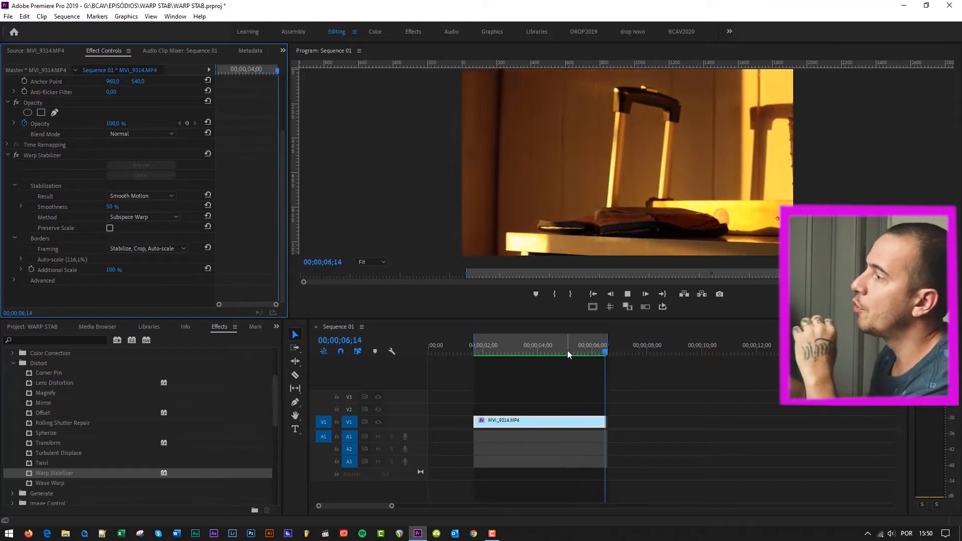
{"action": "left_click", "coordinate": [481, 346]}
{"action": "left_click", "coordinate": [631, 294]}
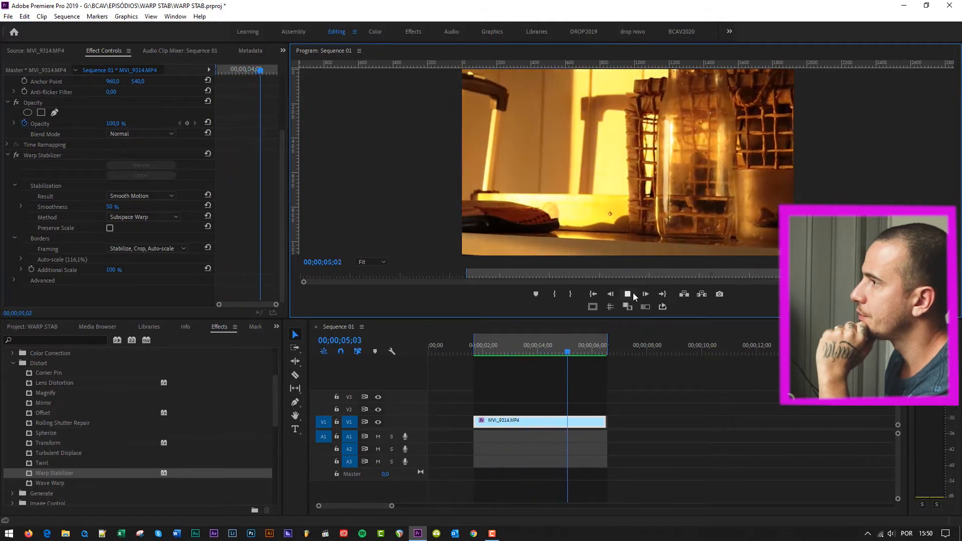
{"action": "left_click", "coordinate": [633, 293]}
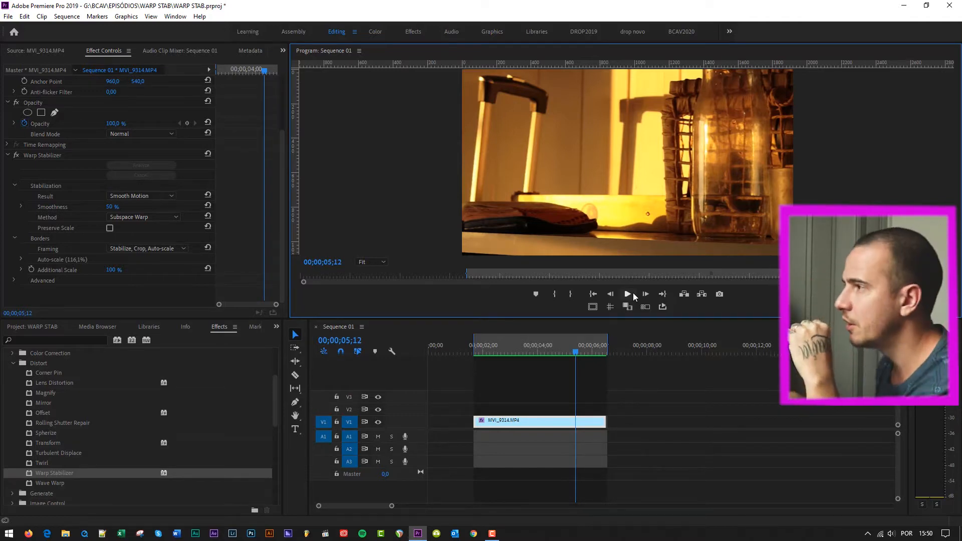
Step: Set the Warp Stabilizer smoothness of the clip to 10%
{"action": "left_click", "coordinate": [528, 424]}
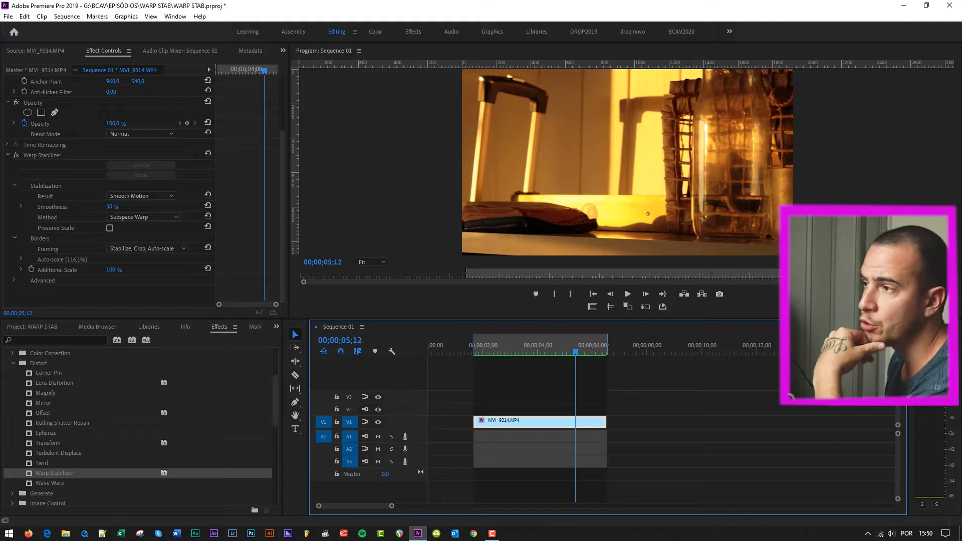
{"action": "left_click", "coordinate": [115, 207]}
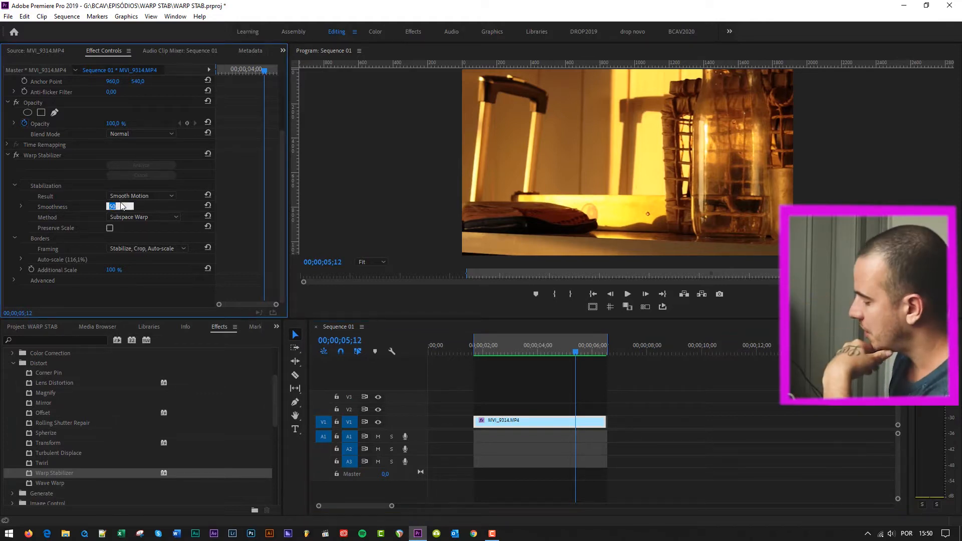
{"action": "type", "text": "10"}
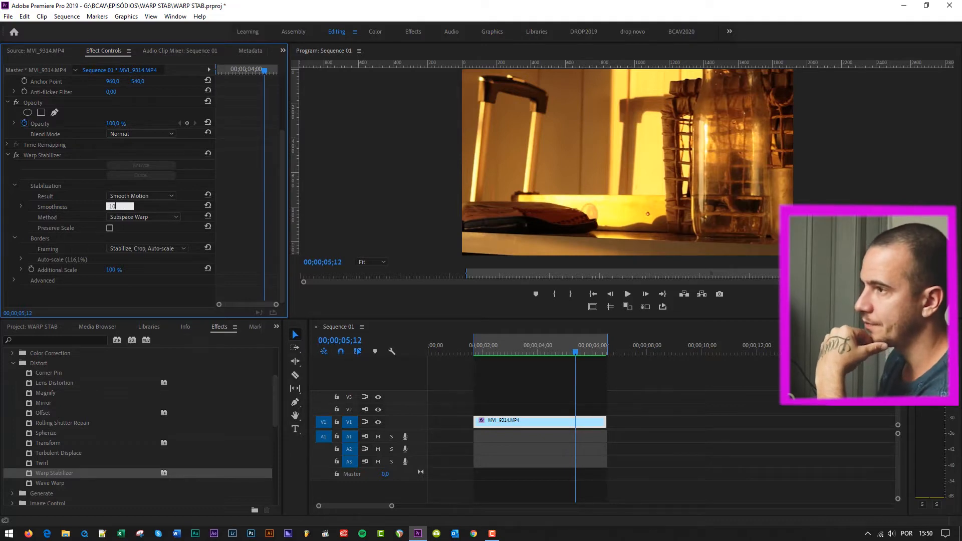
{"action": "key", "text": "Return"}
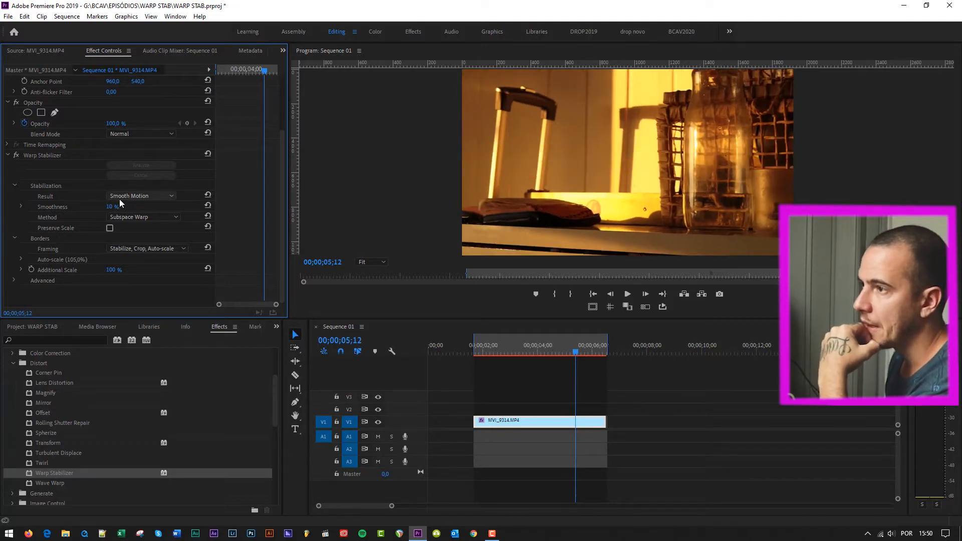
Step: In the advanced Warp Stabilizer settings, enable Detailed Analysis and set Rolling Shutter Ripple to Enhanced Reduction
{"action": "left_click", "coordinate": [13, 280]}
{"action": "scroll", "coordinate": [146, 262], "scroll_direction": "down", "scroll_amount": 2}
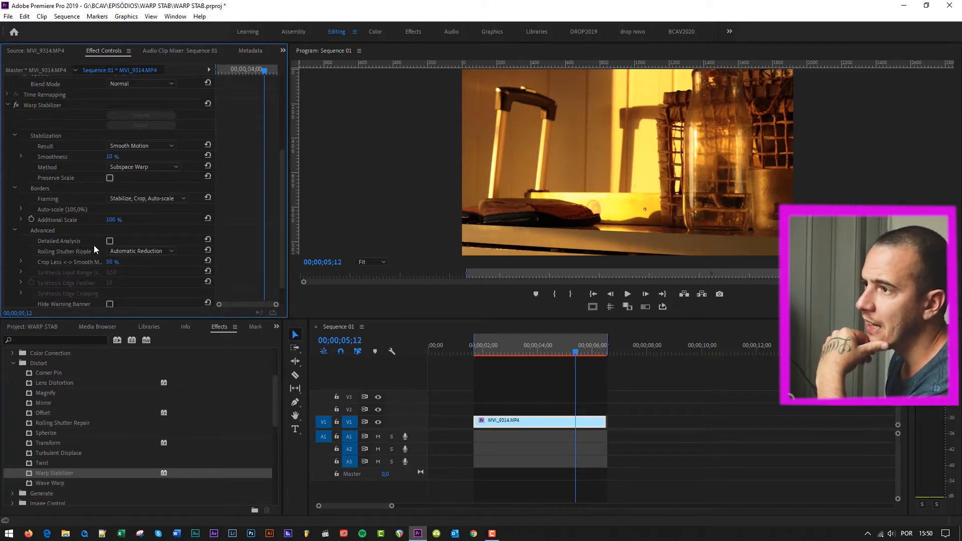
{"action": "left_click", "coordinate": [110, 242]}
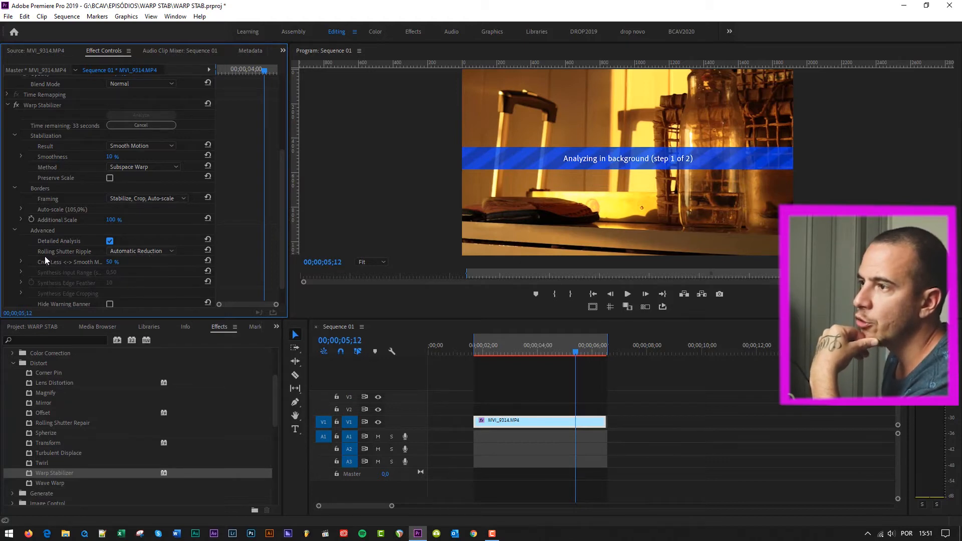
{"action": "left_click", "coordinate": [124, 251]}
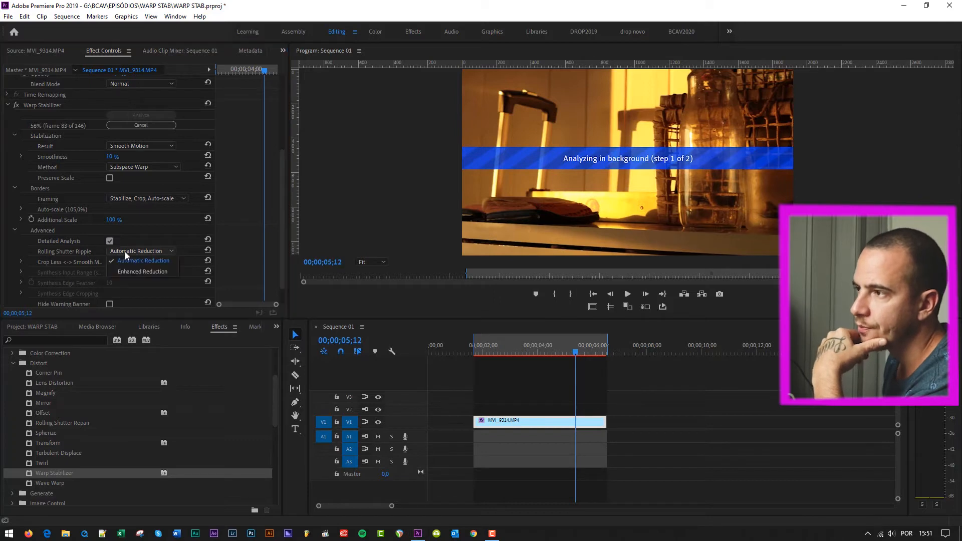
{"action": "left_click", "coordinate": [145, 272]}
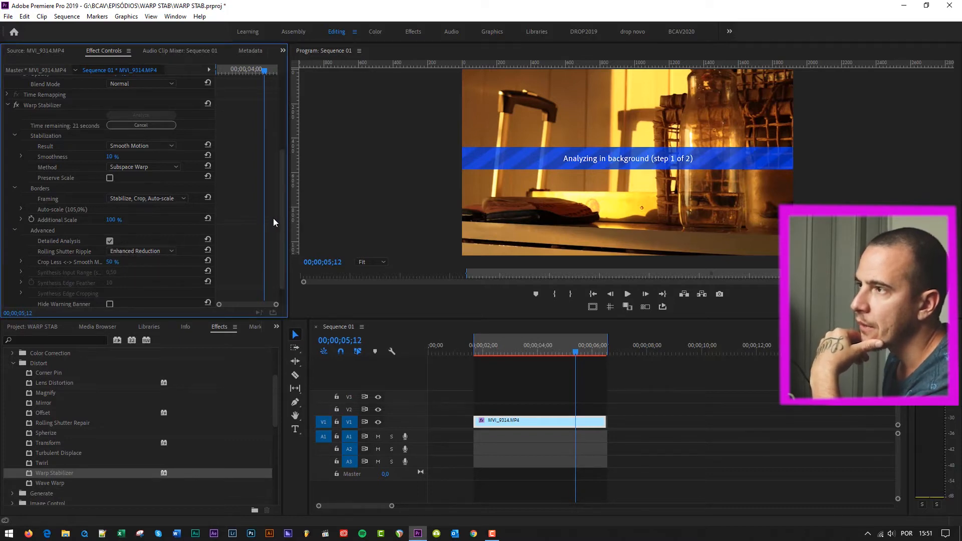
{"action": "left_click_drag", "start_coordinate": [281, 220], "coordinate": [281, 205]}
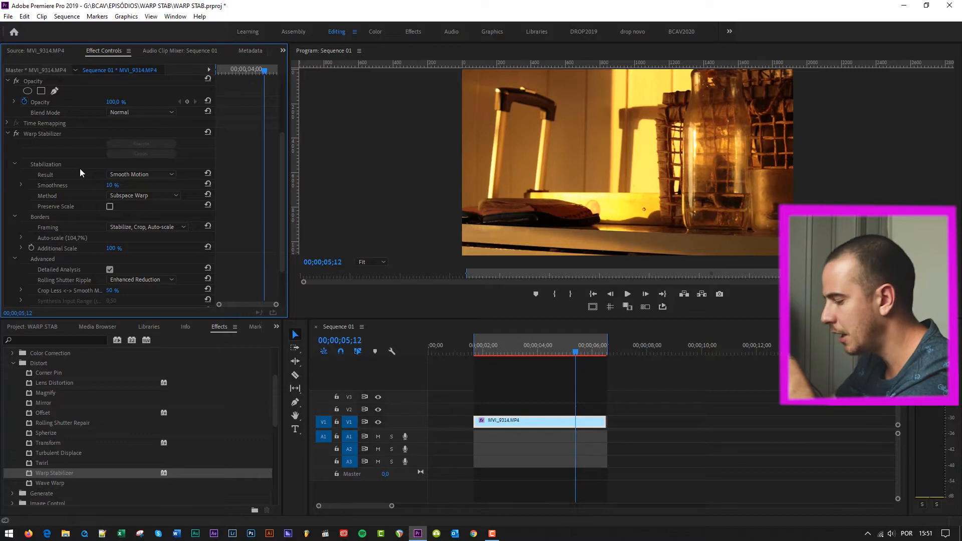
Step: Render the preview again and play back the clip with the adjusted stabilization
{"action": "key", "text": "Return"}
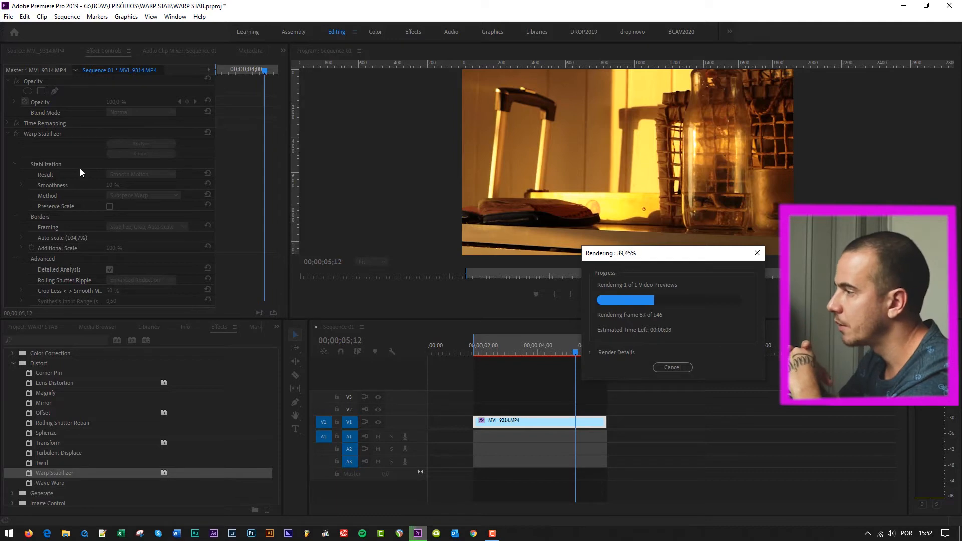
{"action": "key", "text": "space"}
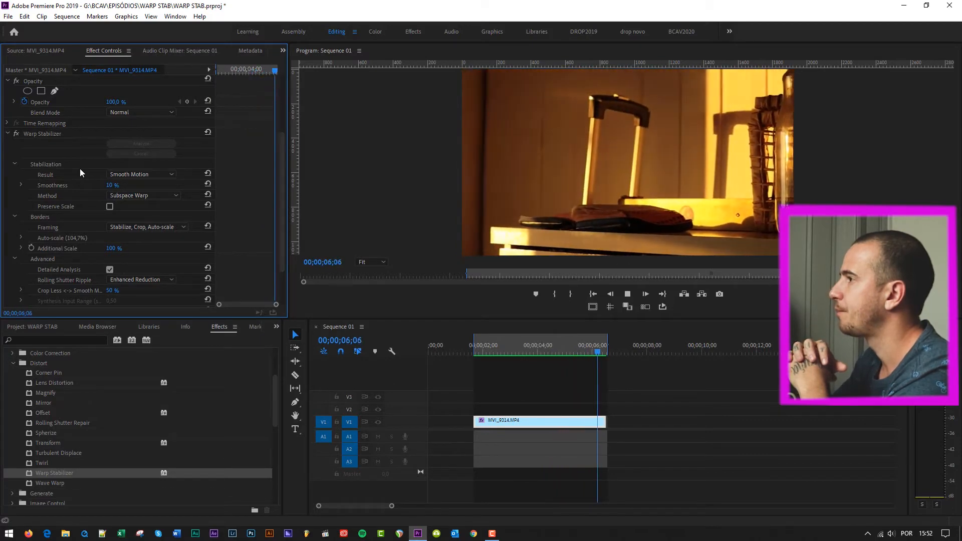
{"action": "left_click", "coordinate": [478, 352]}
{"action": "left_click", "coordinate": [630, 293]}
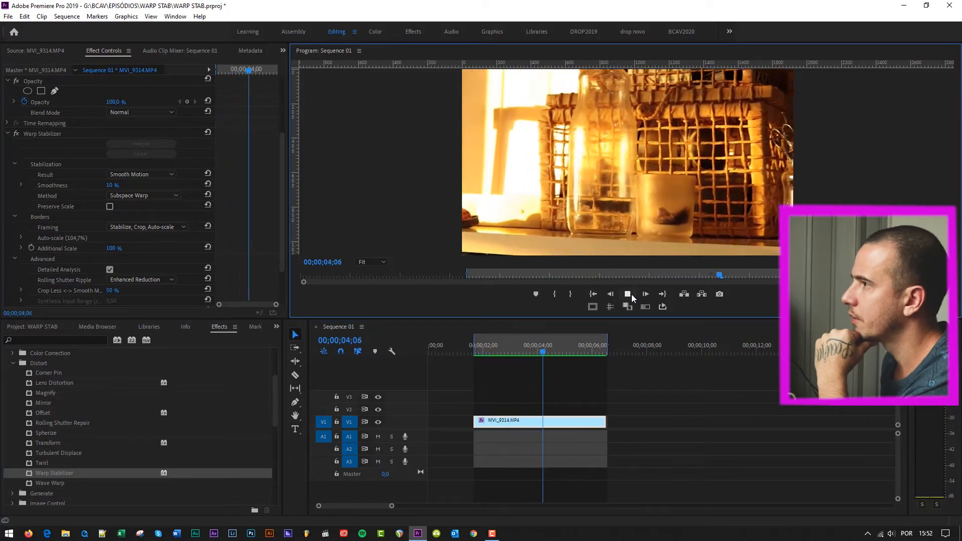
{"action": "left_click", "coordinate": [630, 294]}
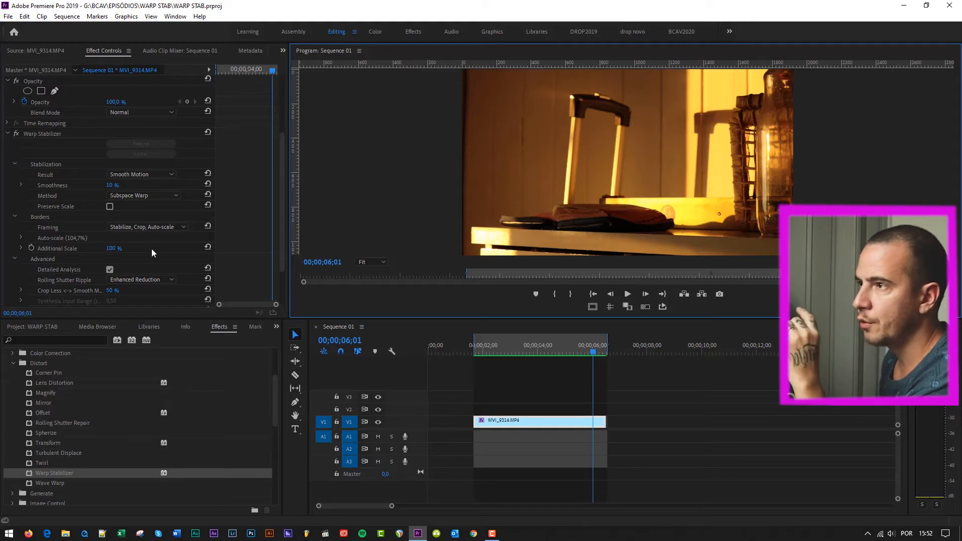
Step: Remove the Warp Stabilizer effect from the clip and move the playhead to 00;00;03;07
{"action": "right_click", "coordinate": [49, 136]}
{"action": "left_click", "coordinate": [80, 211]}
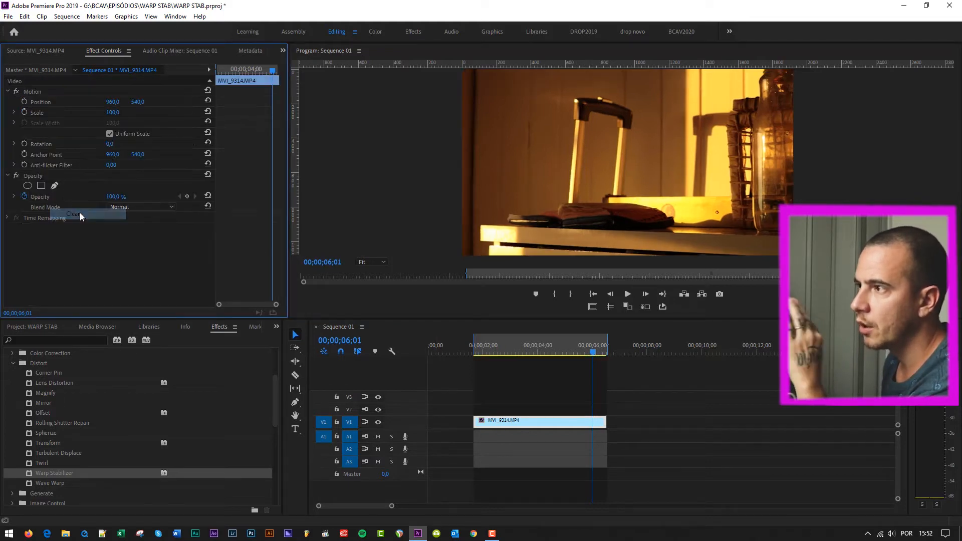
{"action": "left_click", "coordinate": [517, 347]}
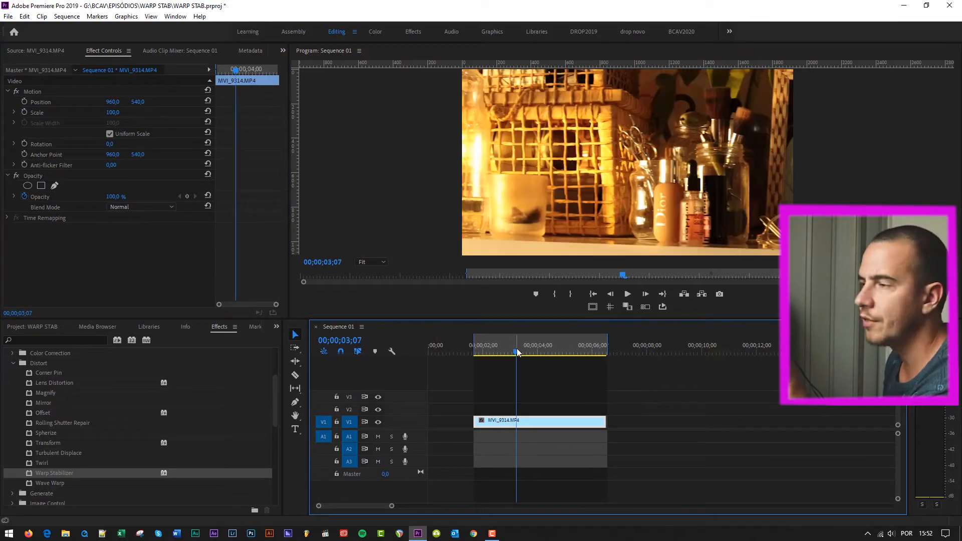
Step: Set the clip's speed to 80% and extend the work area to the end of the slowed clip
{"action": "right_click", "coordinate": [560, 422]}
{"action": "left_click", "coordinate": [595, 341]}
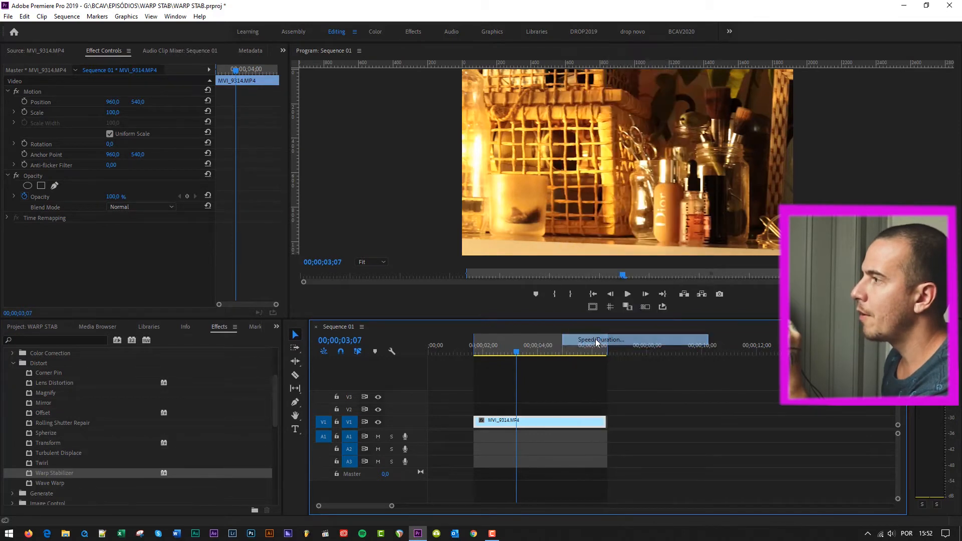
{"action": "type", "text": "80"}
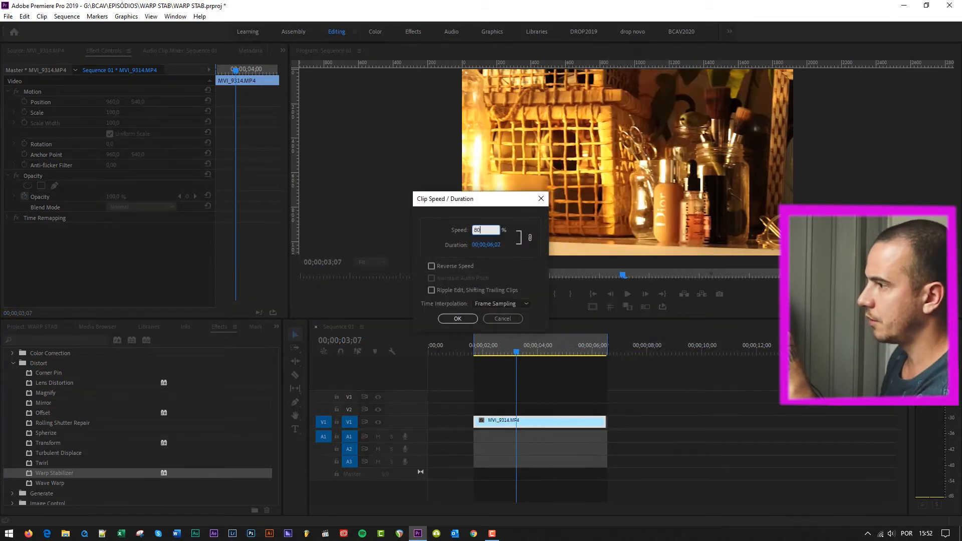
{"action": "key", "text": "Return"}
{"action": "left_click_drag", "start_coordinate": [607, 344], "coordinate": [640, 340]}
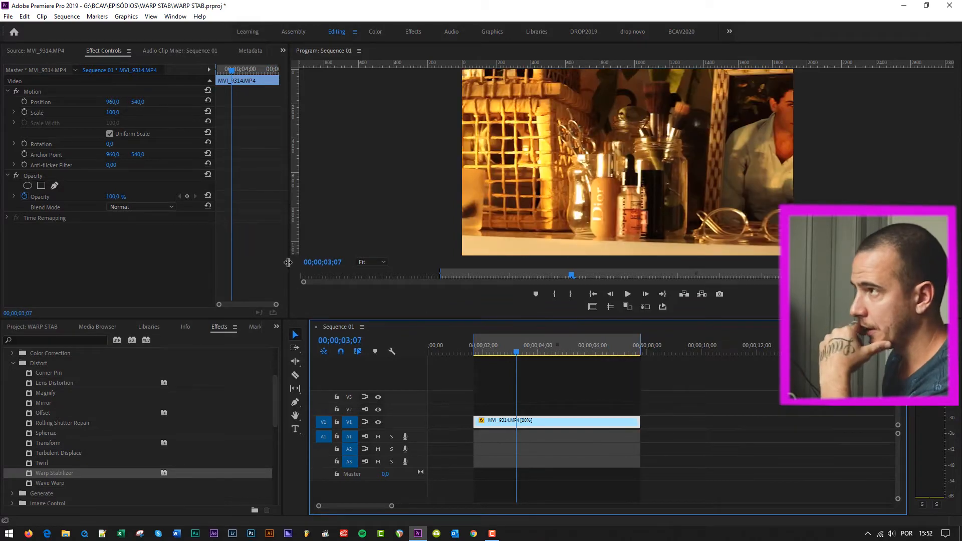
Step: Try to apply the Warp Stabilizer effect directly to the slowed clip, and undo it
{"action": "left_click", "coordinate": [63, 474]}
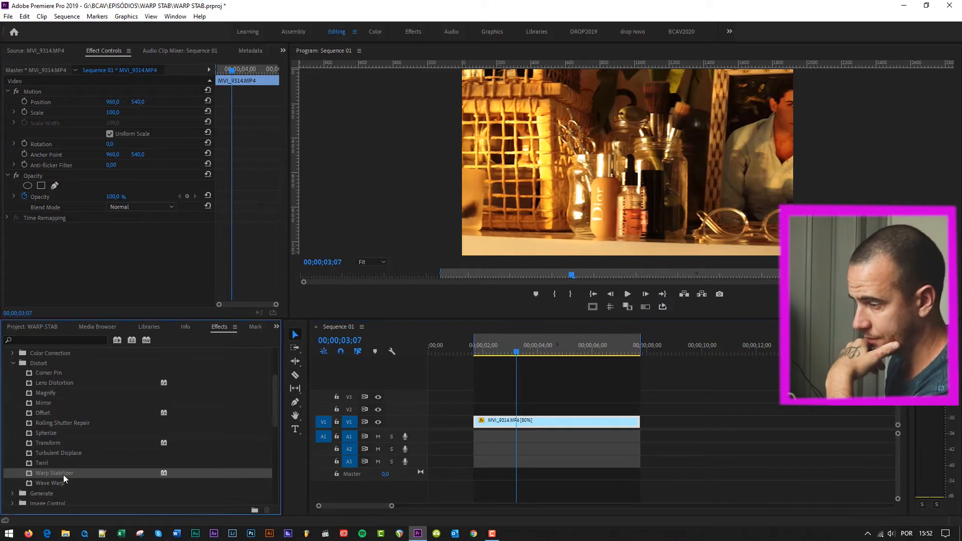
{"action": "left_click_drag", "start_coordinate": [63, 474], "coordinate": [554, 426]}
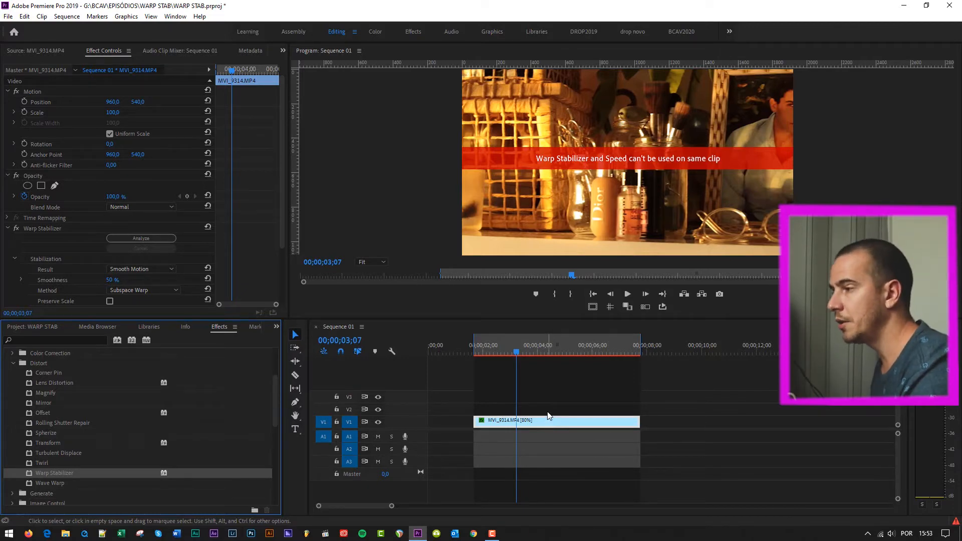
{"action": "key", "text": "ctrl+z"}
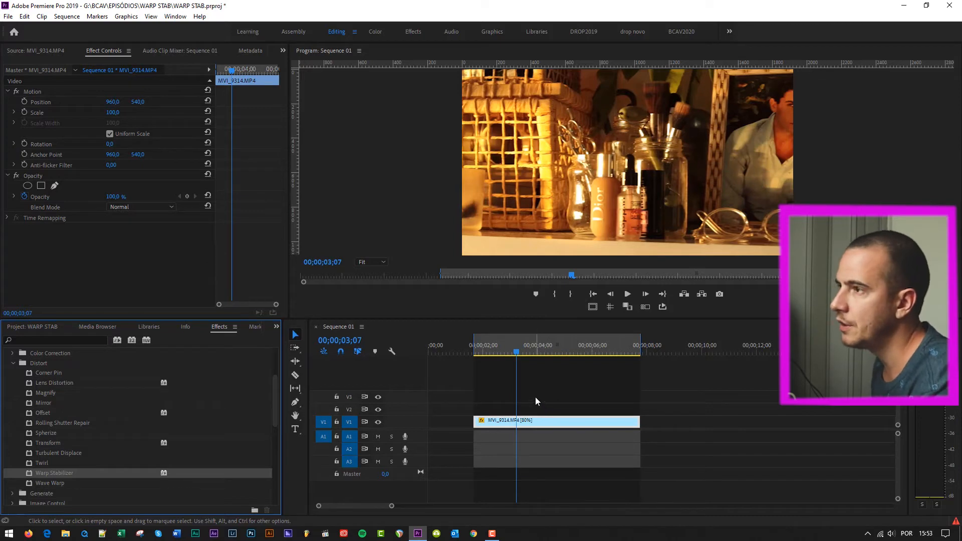
Step: Nest the slowed MVI_9314.MP4 clip into a new sequence named take 01
{"action": "right_click", "coordinate": [557, 421]}
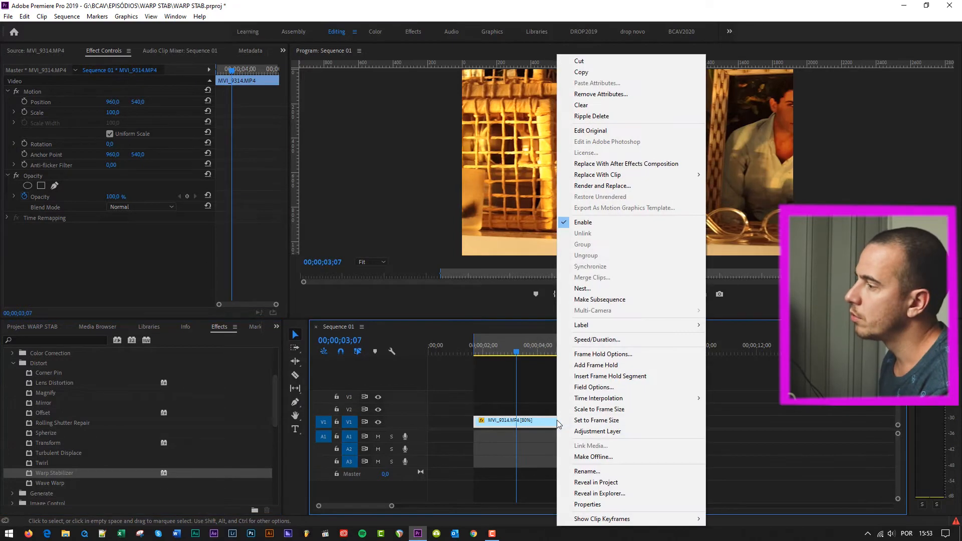
{"action": "left_click", "coordinate": [599, 289]}
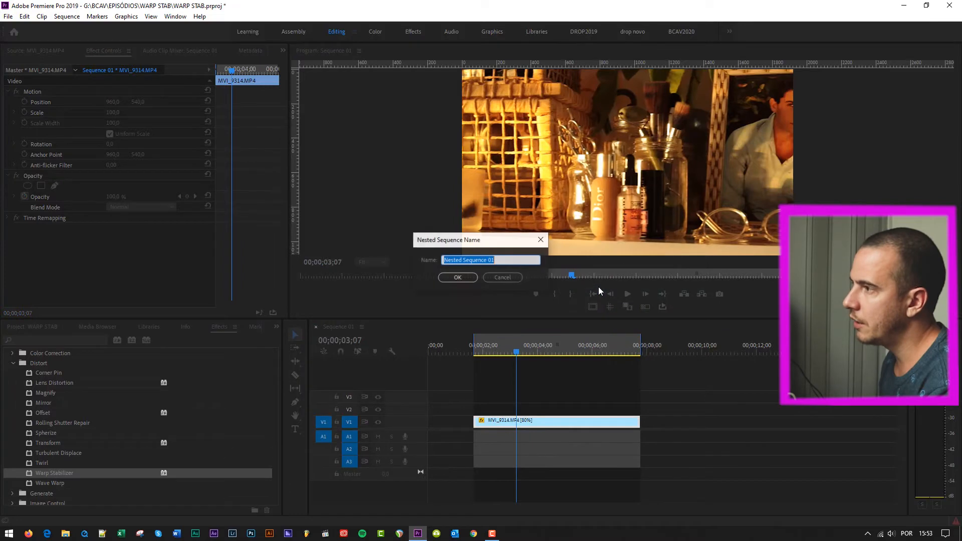
{"action": "type", "text": "take 01"}
{"action": "key", "text": "Return"}
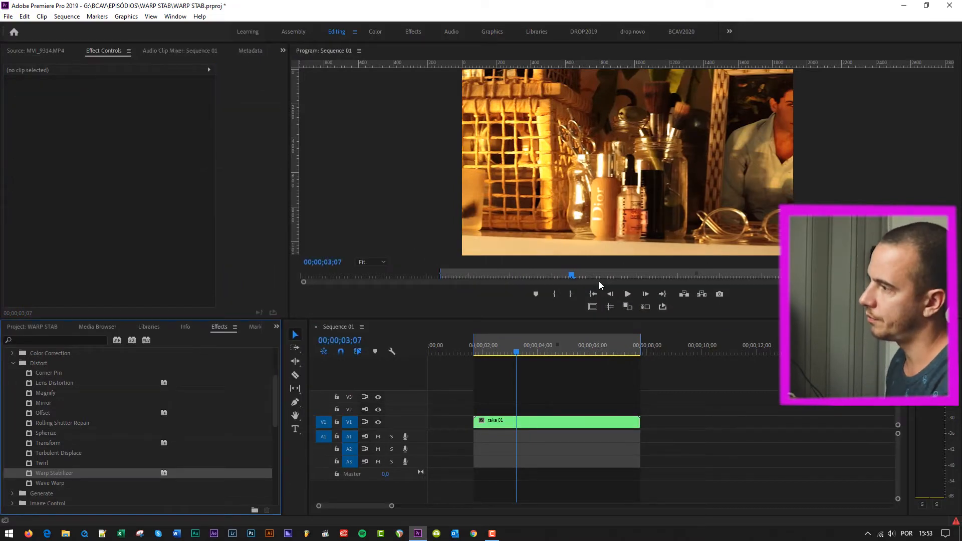
Step: Open the nested sequence take 01 to view the slowed clip inside it, and close it to return to Sequence 01
{"action": "left_click", "coordinate": [537, 426]}
{"action": "double_click", "coordinate": [536, 425]}
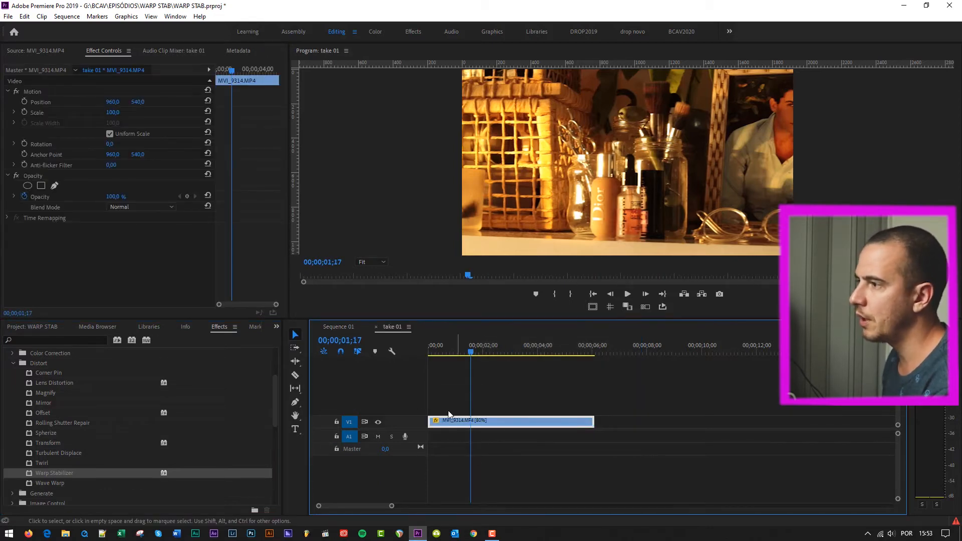
{"action": "left_click", "coordinate": [376, 327]}
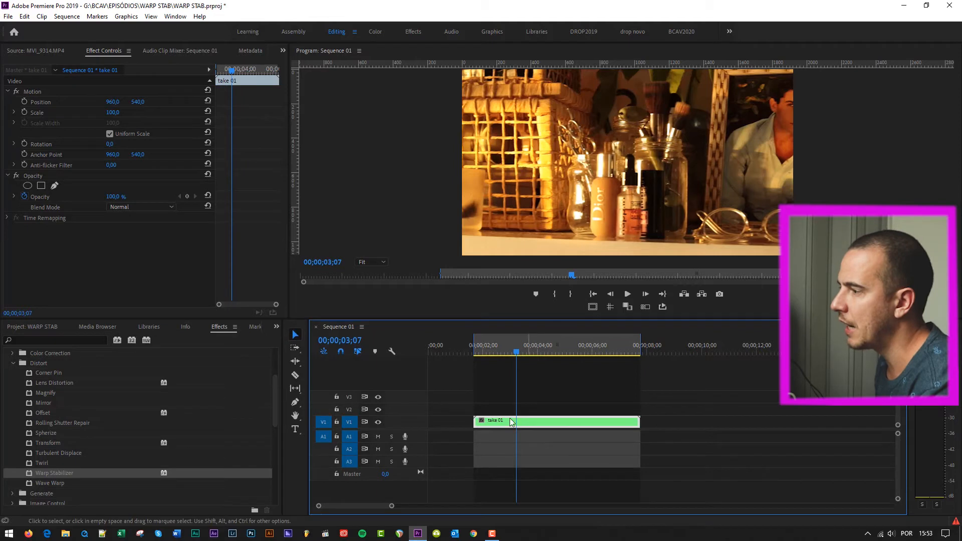
Step: Move the playhead back near the start of the nested clip and play it back without stabilization
{"action": "left_click_drag", "start_coordinate": [508, 351], "coordinate": [483, 345]}
{"action": "left_click", "coordinate": [627, 294]}
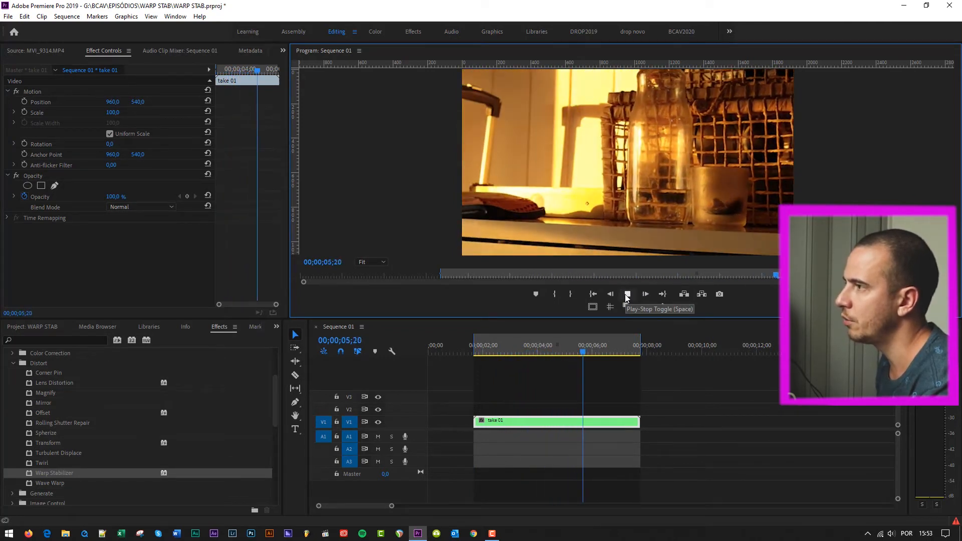
{"action": "left_click", "coordinate": [627, 294]}
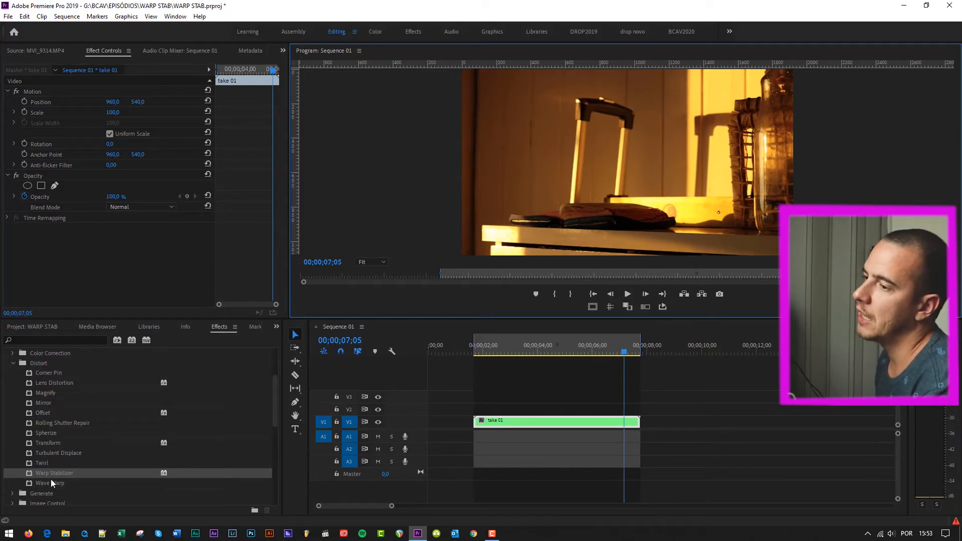
Step: Apply the Warp Stabilizer effect to the nested clip take 01 and set its Smoothness to 8%
{"action": "left_click_drag", "start_coordinate": [50, 473], "coordinate": [557, 419]}
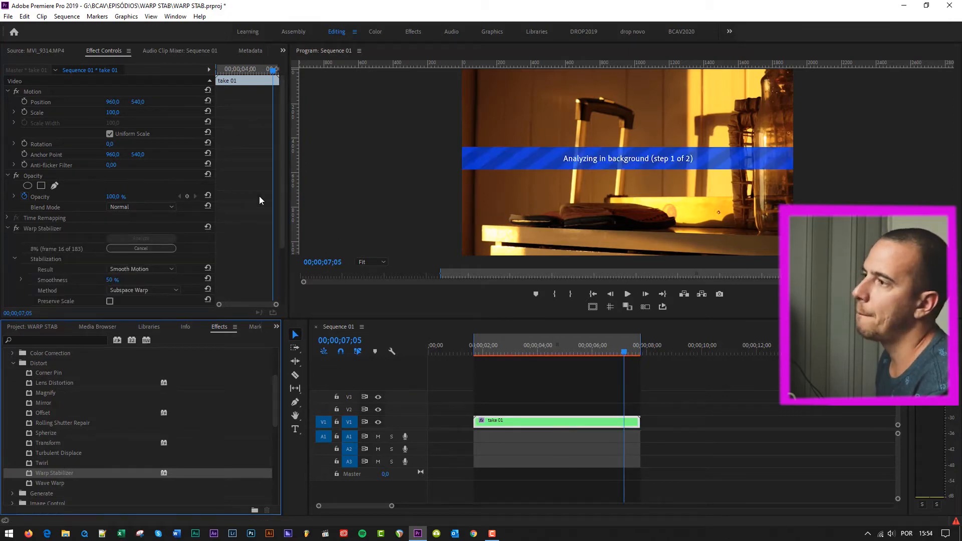
{"action": "left_click_drag", "start_coordinate": [282, 200], "coordinate": [281, 242]}
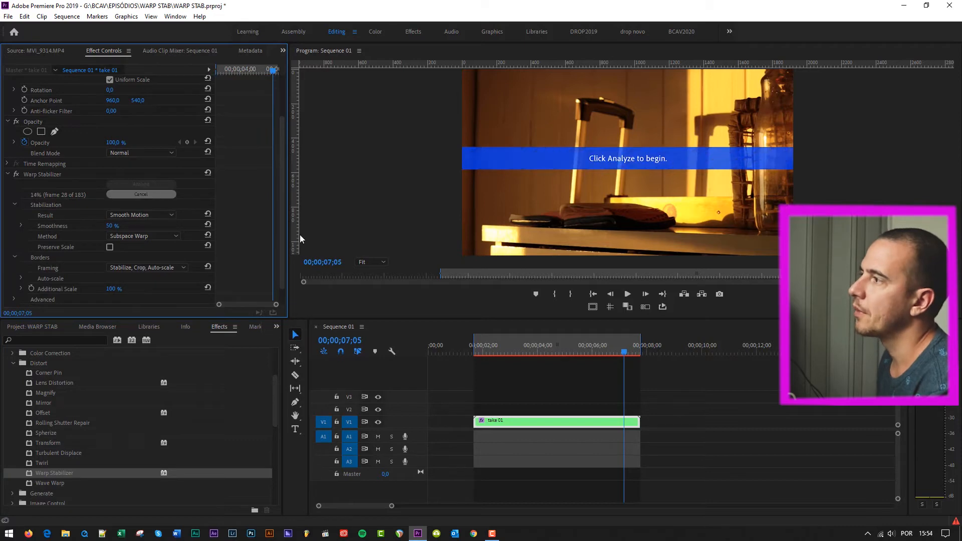
{"action": "left_click_drag", "start_coordinate": [281, 178], "coordinate": [276, 218]}
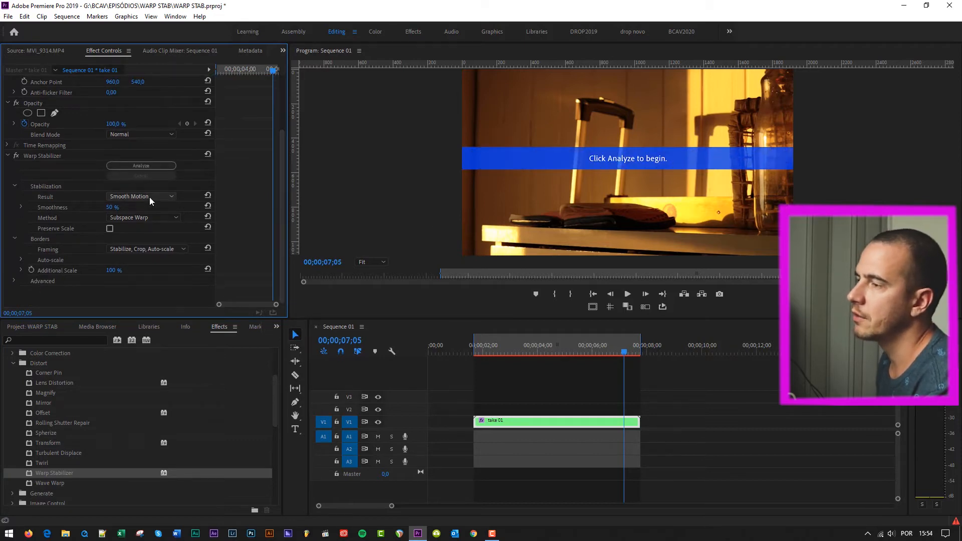
{"action": "left_click", "coordinate": [110, 207]}
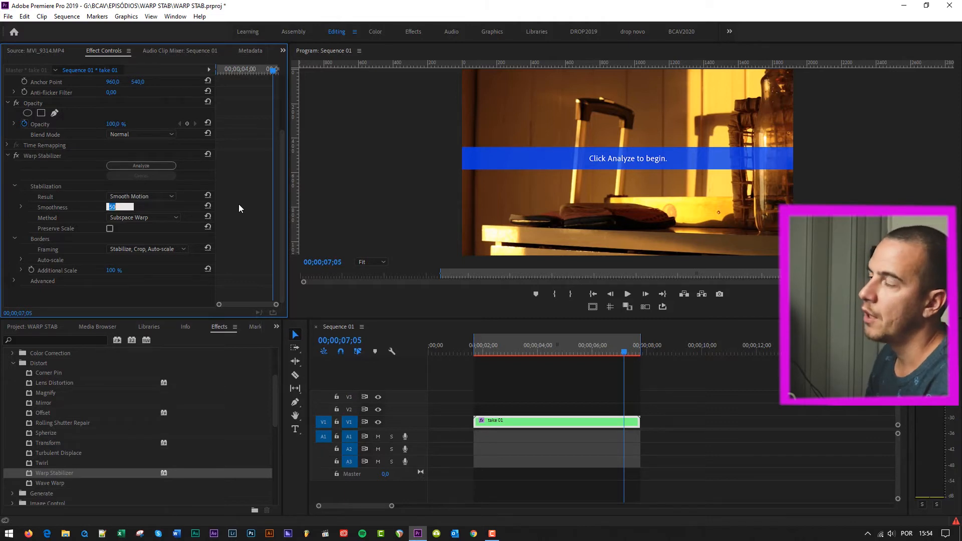
{"action": "type", "text": "8"}
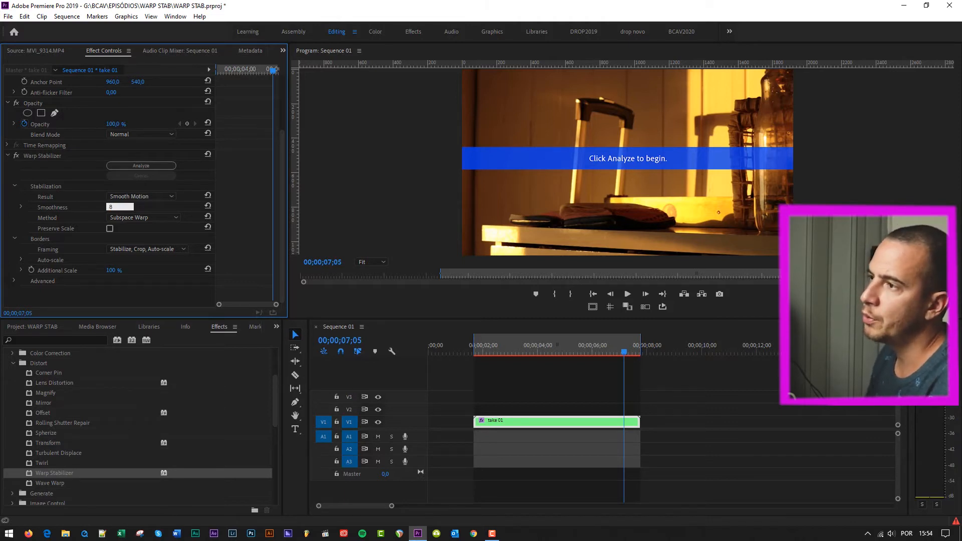
{"action": "key", "text": "Return"}
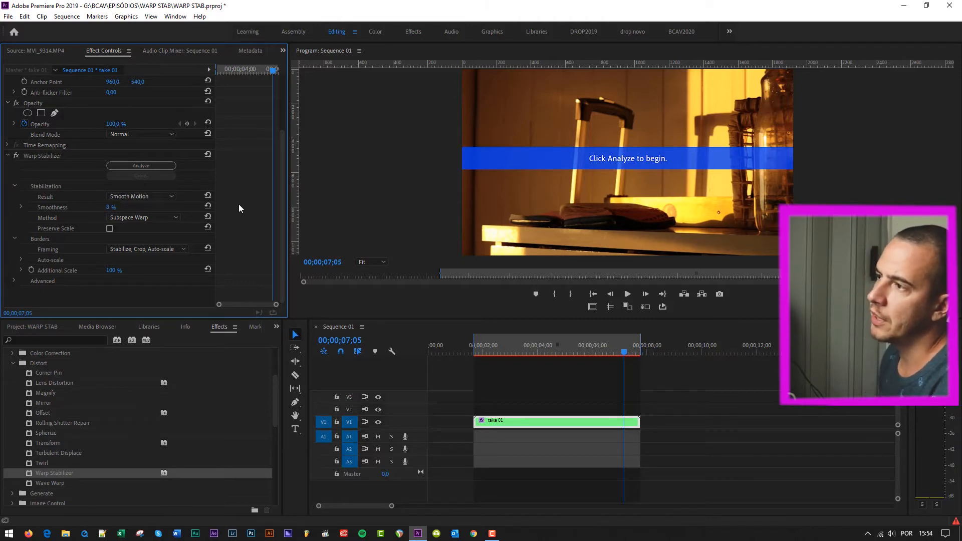
Step: Enable Detailed Analysis in Warp Stabilizer's Advanced settings and set Rolling Shutter Ripple to Enhanced Reduction
{"action": "left_click", "coordinate": [22, 280]}
{"action": "scroll", "coordinate": [277, 235], "scroll_direction": "down", "scroll_amount": 3}
{"action": "left_click", "coordinate": [110, 217]}
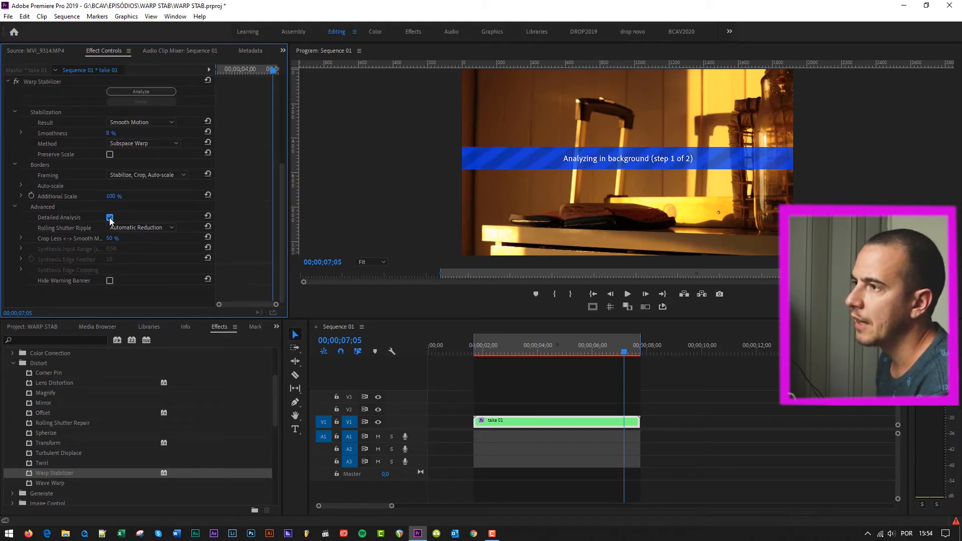
{"action": "left_click", "coordinate": [136, 227]}
{"action": "left_click", "coordinate": [134, 247]}
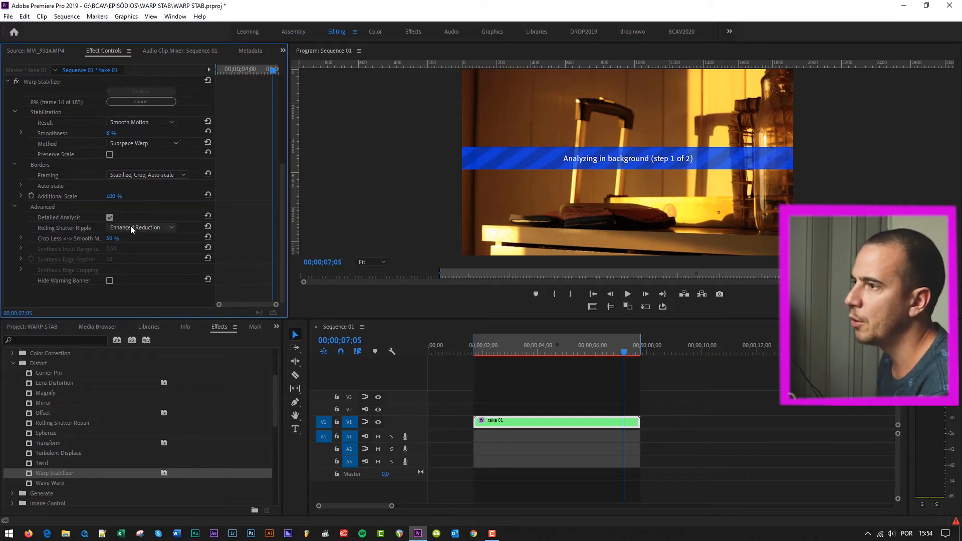
Step: Examine the Warp Stabilizer Result options and keep Smooth Motion while the clip is analyzed
{"action": "scroll", "coordinate": [280, 195], "scroll_direction": "up", "scroll_amount": 3}
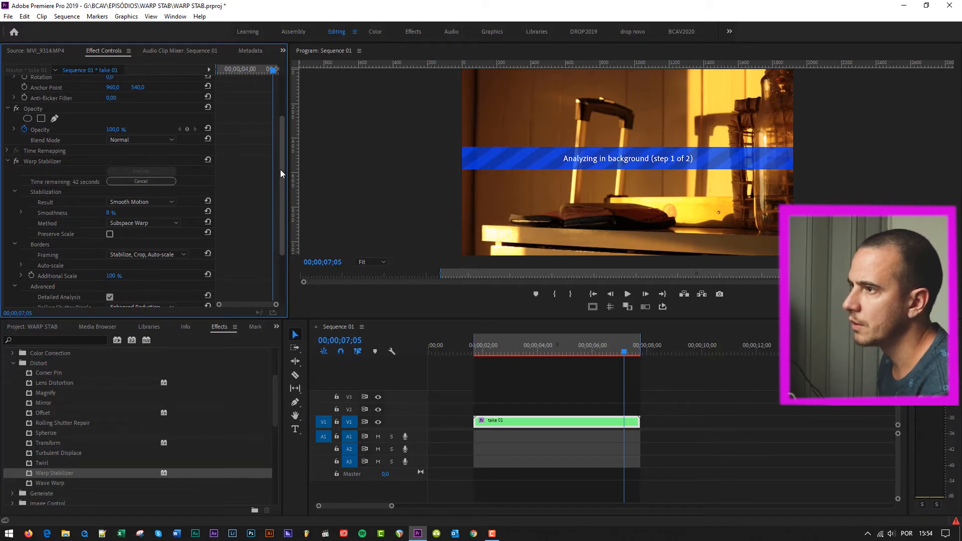
{"action": "left_click", "coordinate": [164, 202]}
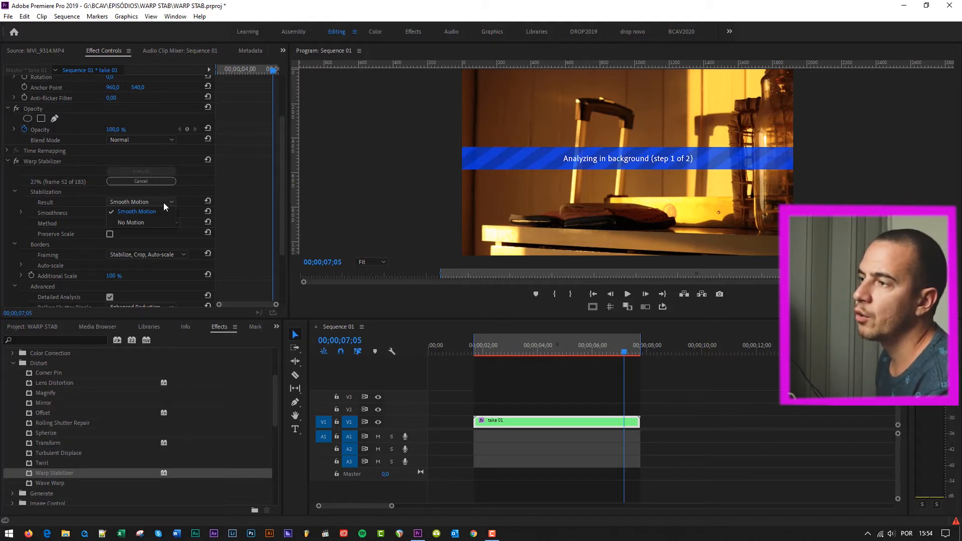
{"action": "left_click", "coordinate": [163, 202]}
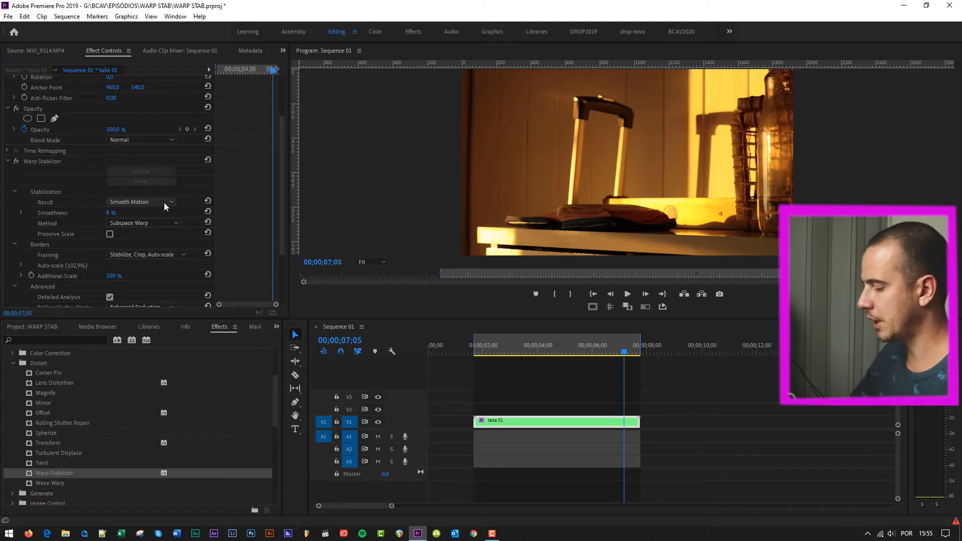
Step: Play back the stabilized nested clip with loop playback turned on, and stop it near the clip's end
{"action": "key", "text": "space"}
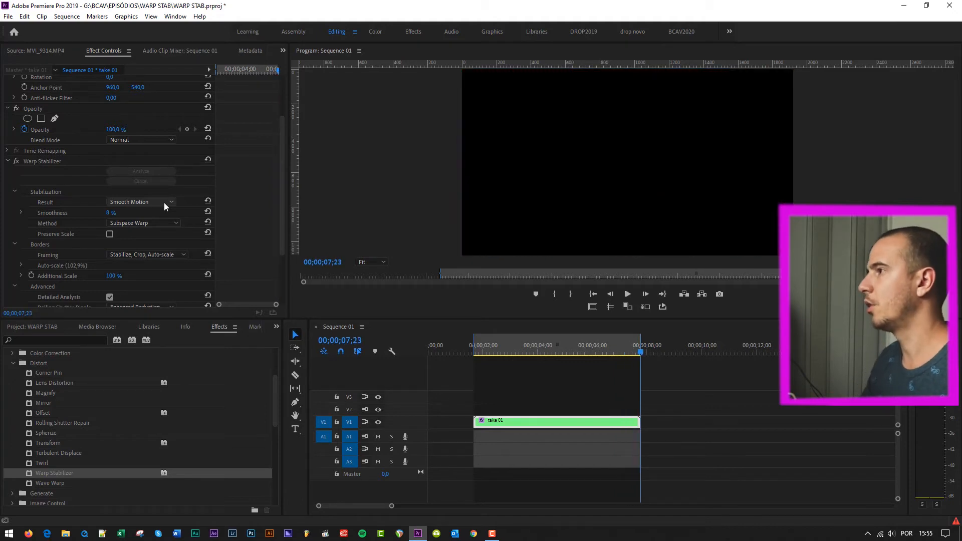
{"action": "left_click", "coordinate": [664, 306]}
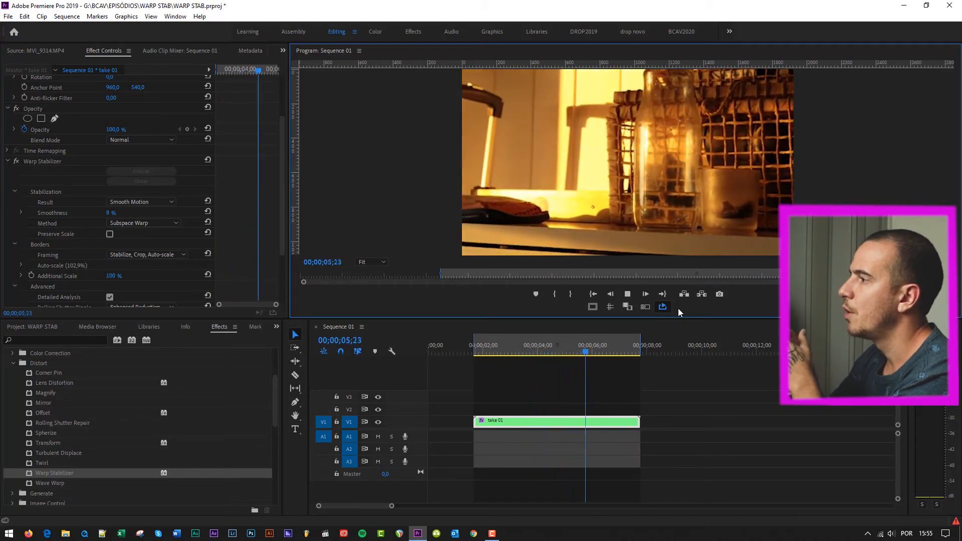
{"action": "left_click", "coordinate": [627, 295]}
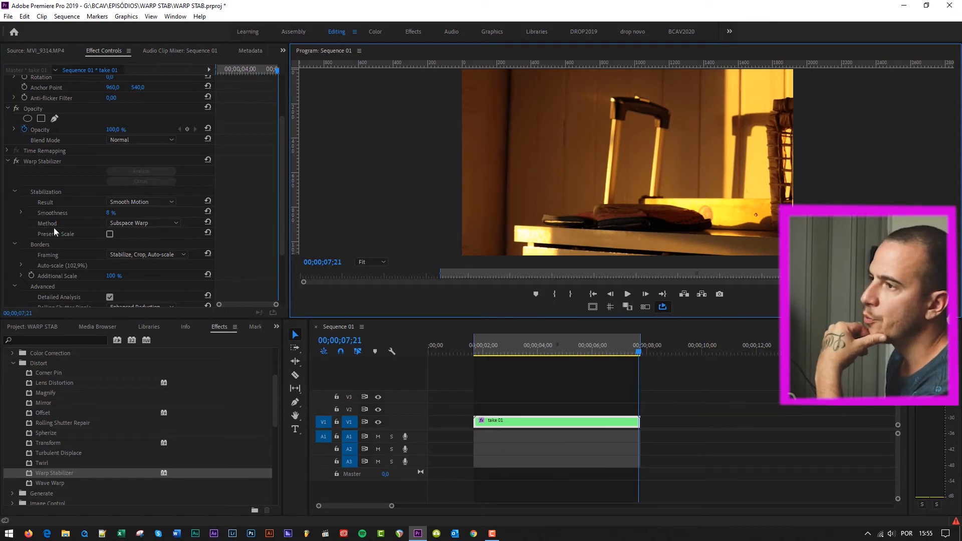
Step: Check the stabilization Method while keeping Subspace Warp, and enable Preserve Scale after comparing it off and on
{"action": "left_click", "coordinate": [154, 225]}
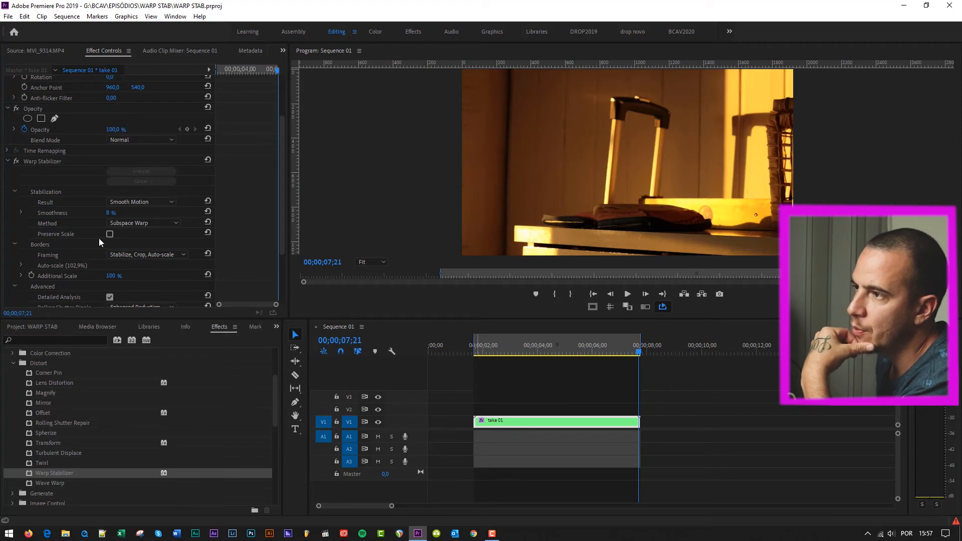
{"action": "left_click", "coordinate": [110, 235]}
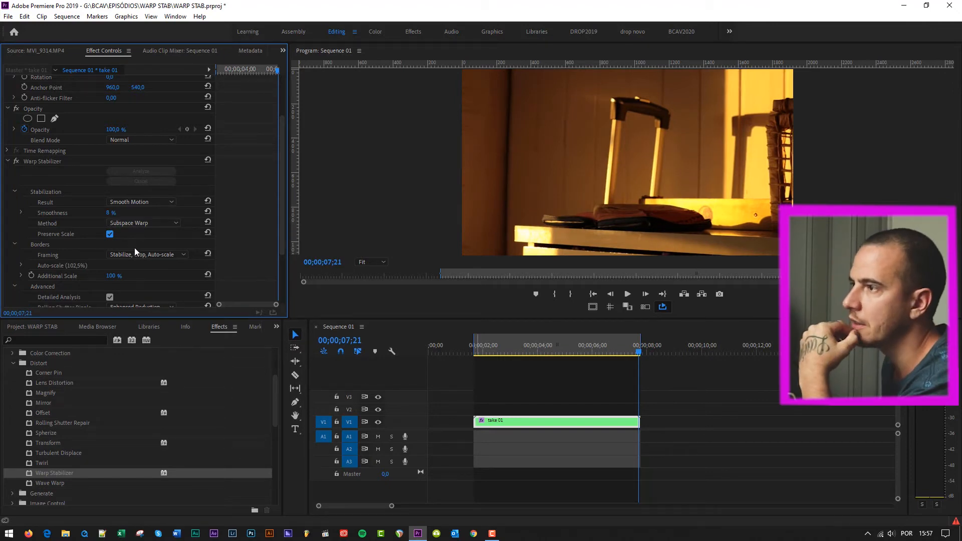
{"action": "left_click", "coordinate": [110, 235]}
{"action": "left_click", "coordinate": [111, 234]}
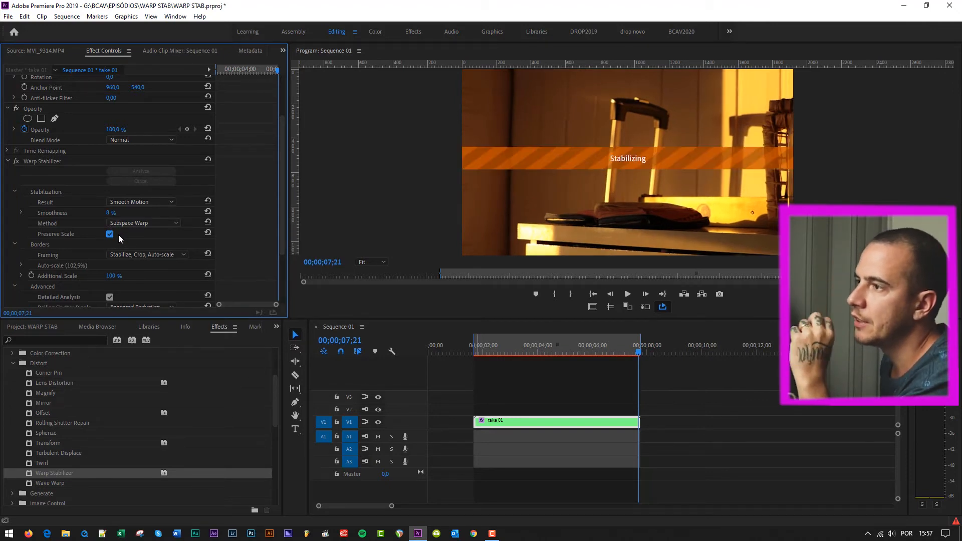
Step: Examine the Warp Stabilizer Framing options and keep Stabilize, Crop, Auto-scale, reviewing the remaining Borders and Advanced settings
{"action": "left_click", "coordinate": [167, 254]}
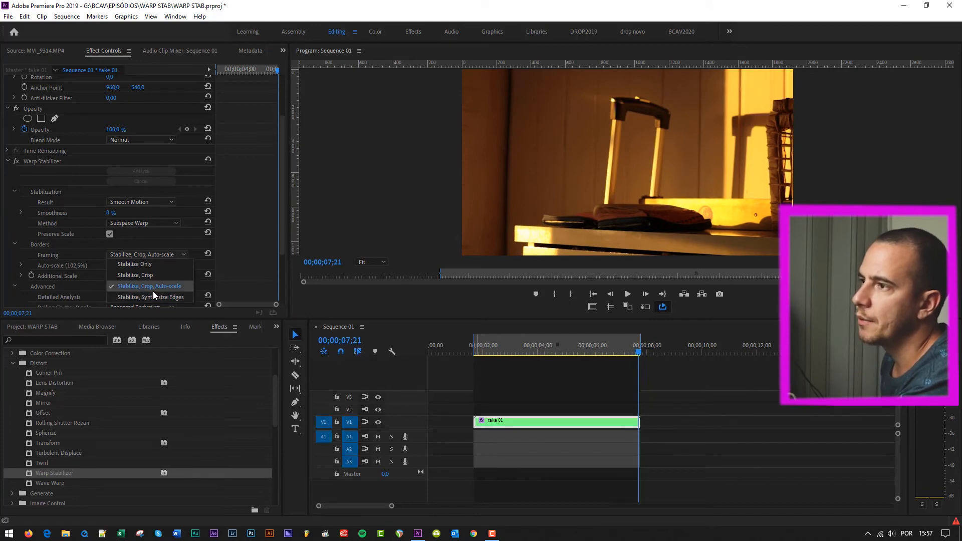
{"action": "left_click", "coordinate": [153, 292]}
{"action": "left_click_drag", "start_coordinate": [278, 242], "coordinate": [281, 286]}
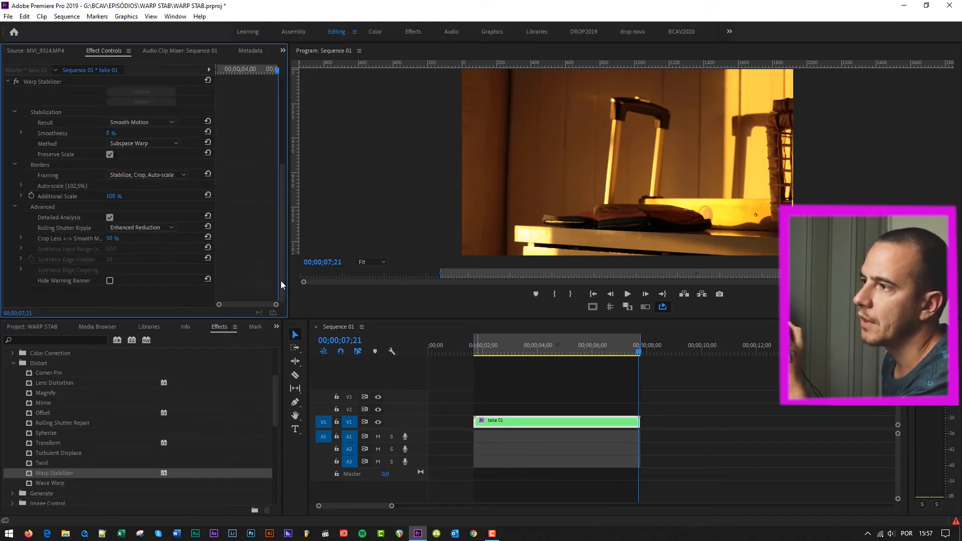
{"action": "left_click", "coordinate": [152, 174]}
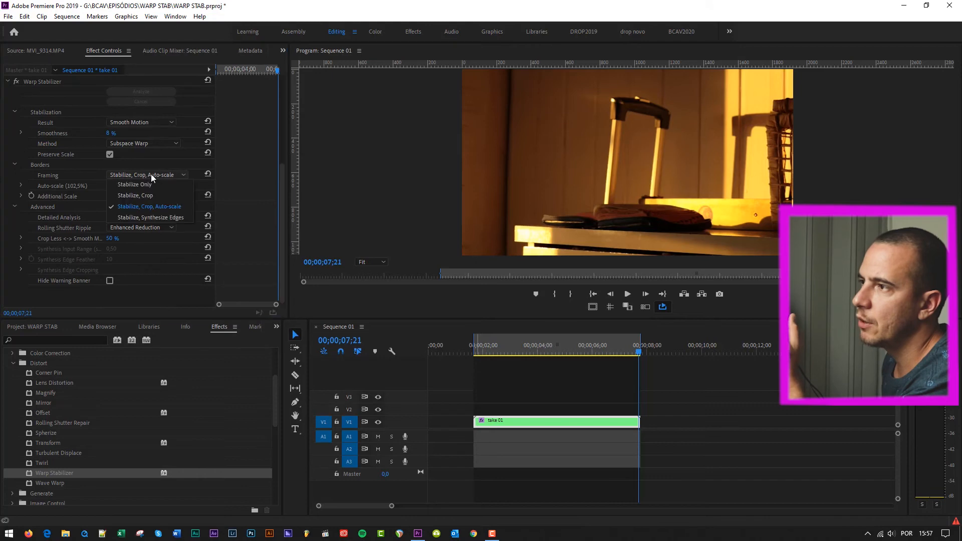
{"action": "left_click", "coordinate": [149, 206]}
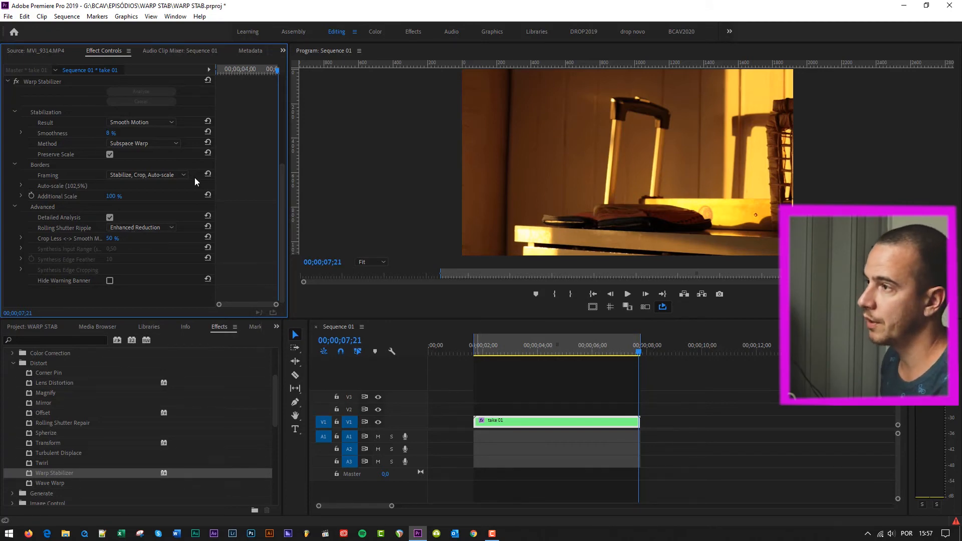
{"action": "scroll", "coordinate": [182, 248], "scroll_direction": "up", "scroll_amount": 3}
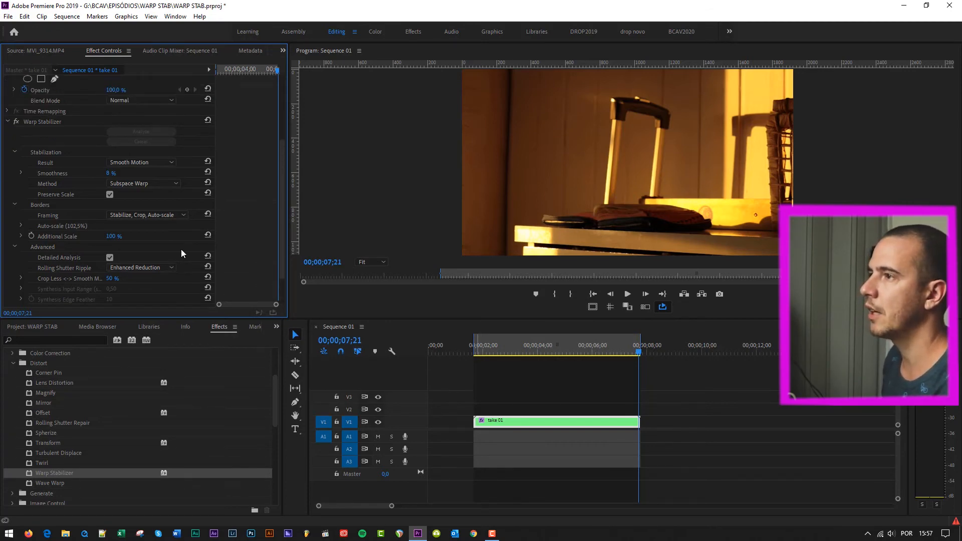
{"action": "scroll", "coordinate": [182, 248], "scroll_direction": "up", "scroll_amount": 2}
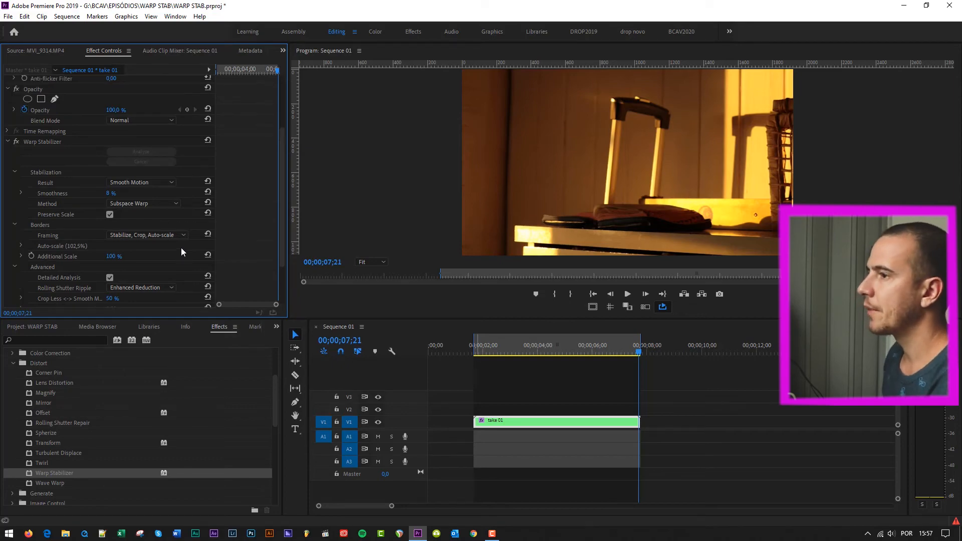